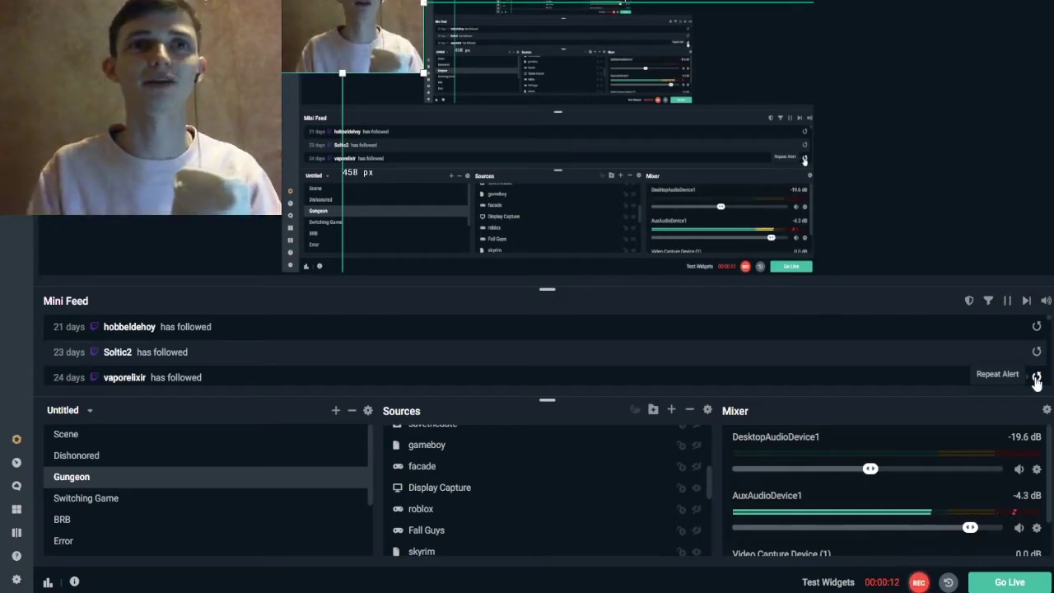
pyautogui.scroll(-2, 1037, 461)
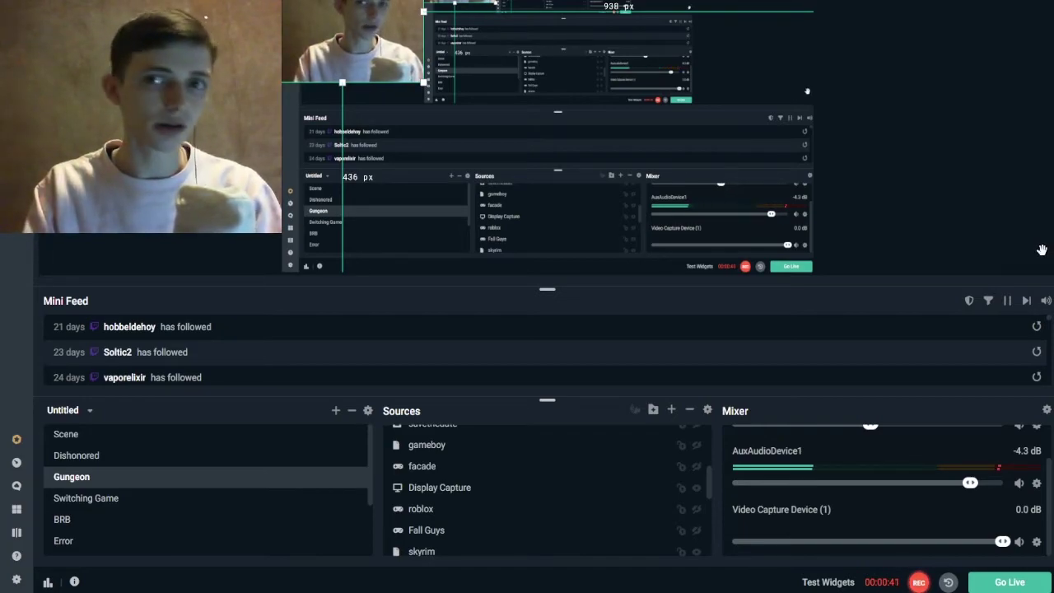
pyautogui.scroll(2, 863, 542)
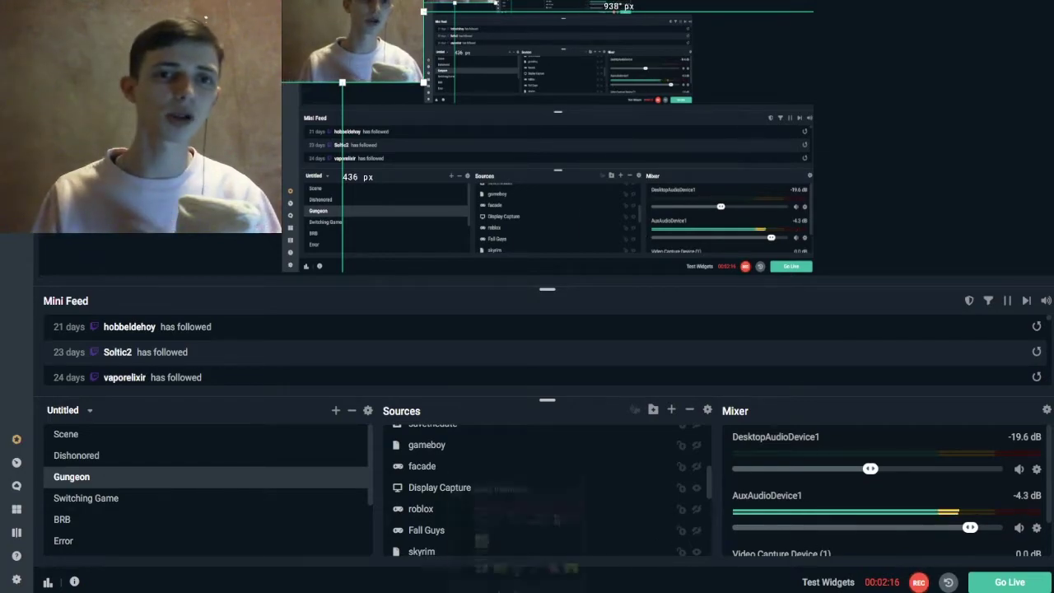
# Step: Switch from Streamlabs OBS to Spotify's Home page showing the Your Top Songs 2021 card
pyautogui.hotkey('alt', 'Tab')
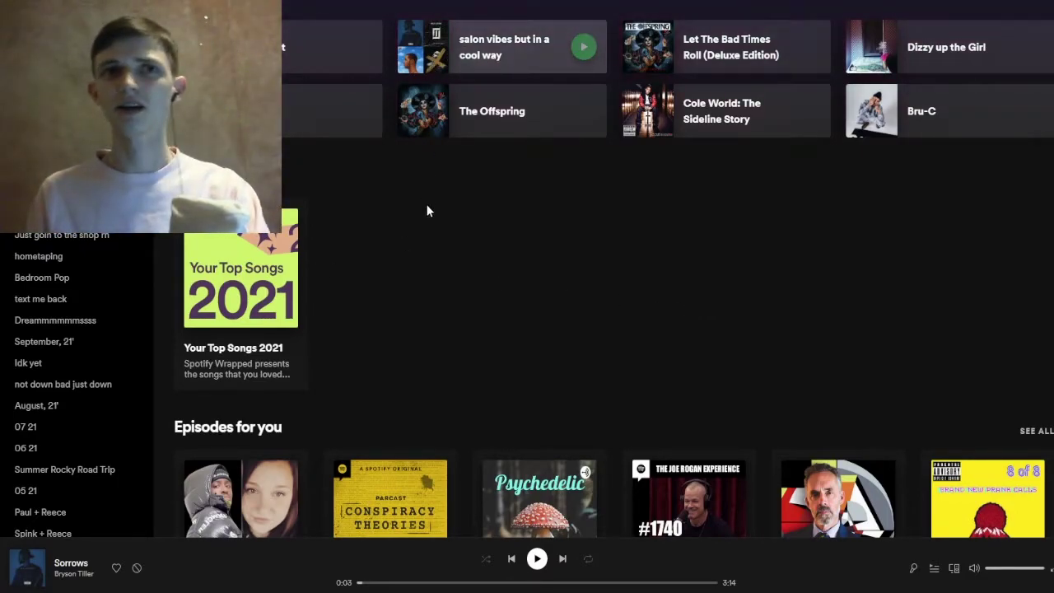
pyautogui.moveTo(332, 110)
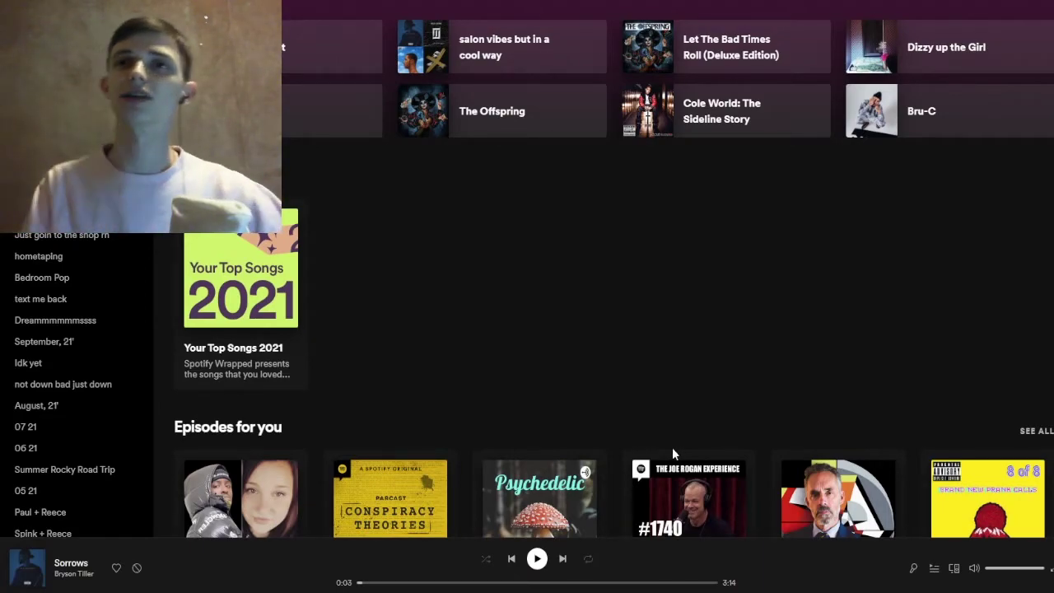
pyautogui.scroll(-1, 672, 447)
pyautogui.scroll(1, 823, 329)
pyautogui.scroll(-3, 1008, 200)
pyautogui.scroll(3, 1008, 200)
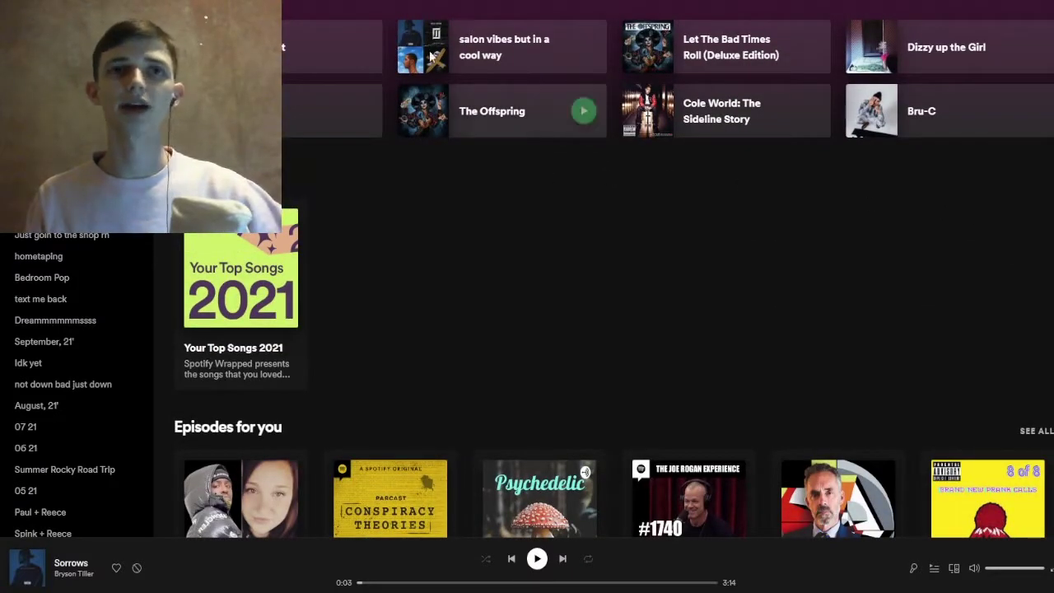
pyautogui.scroll(-3, 358, 224)
pyautogui.scroll(3, 467, 221)
pyautogui.scroll(-5, 577, 279)
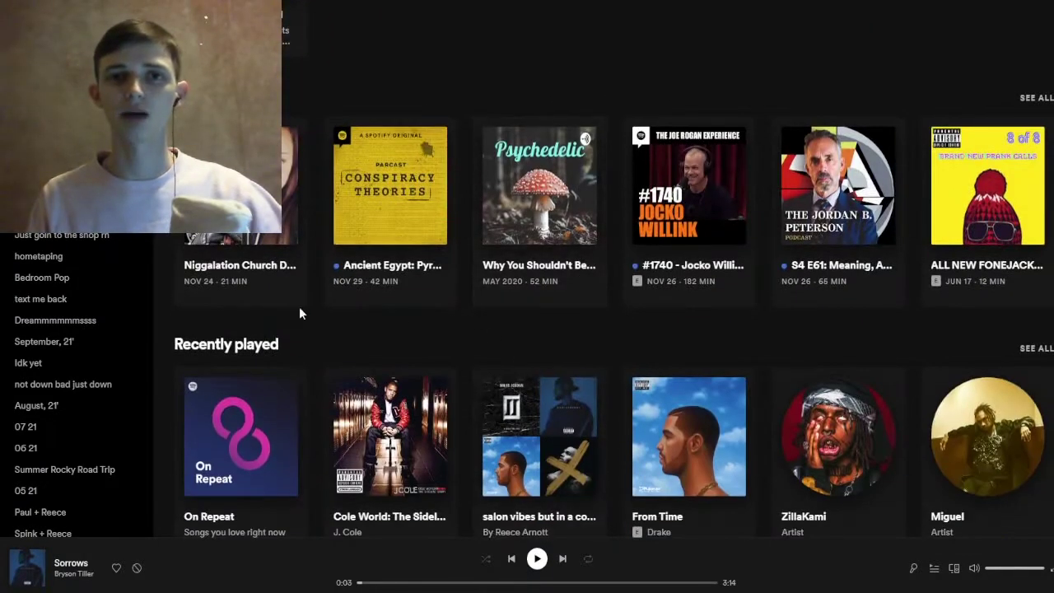
pyautogui.scroll(4, 494, 305)
pyautogui.scroll(2, 650, 305)
pyautogui.scroll(-4, 527, 296)
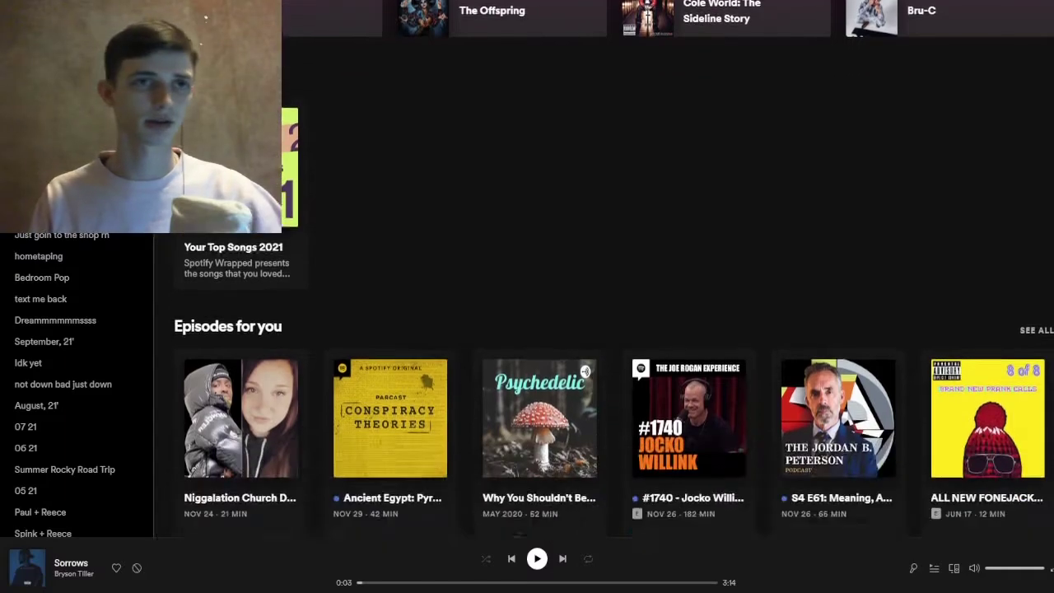
pyautogui.scroll(4, 526, 296)
pyautogui.scroll(-3, 72, 320)
pyautogui.scroll(4, 72, 320)
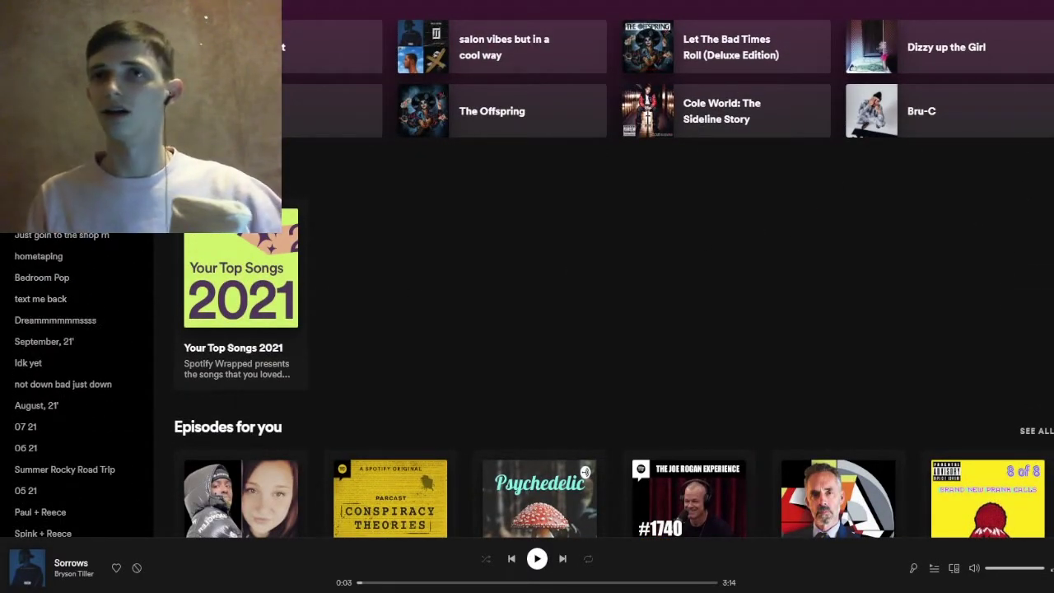
pyautogui.scroll(-2, 773, 303)
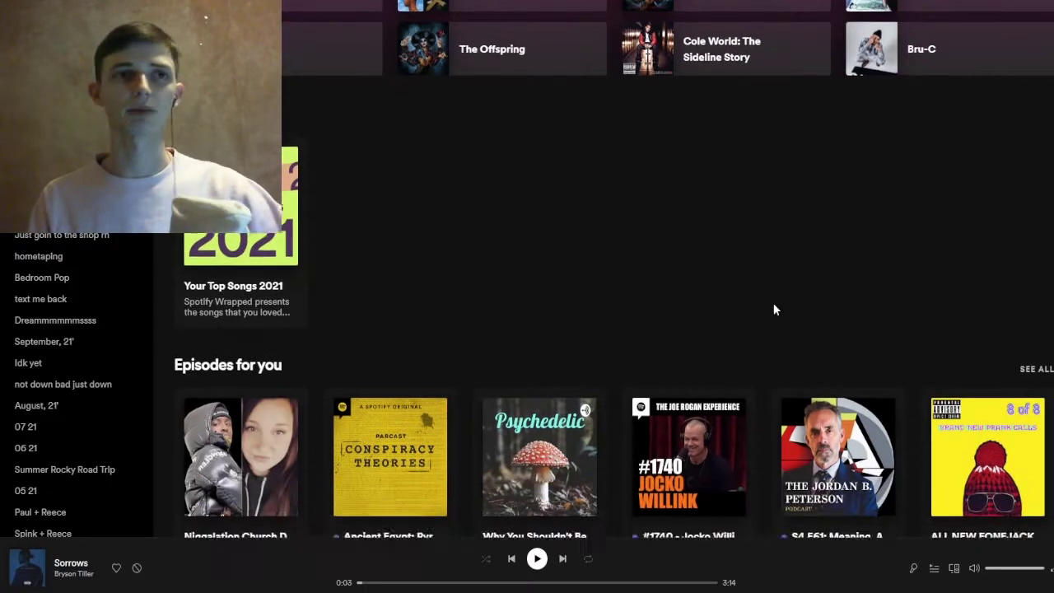
pyautogui.scroll(2, 791, 305)
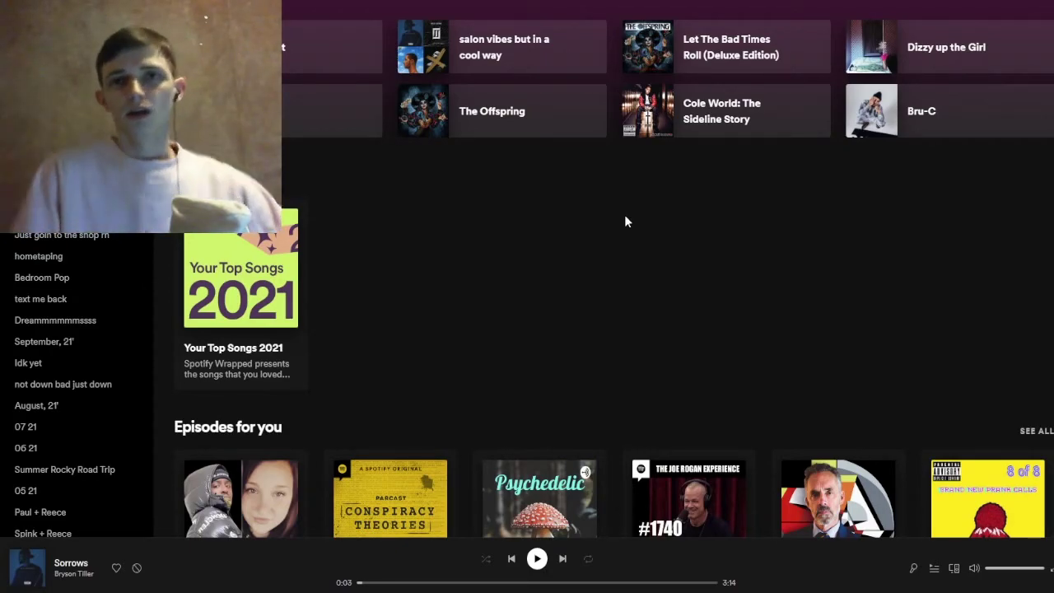
pyautogui.moveTo(240, 271)
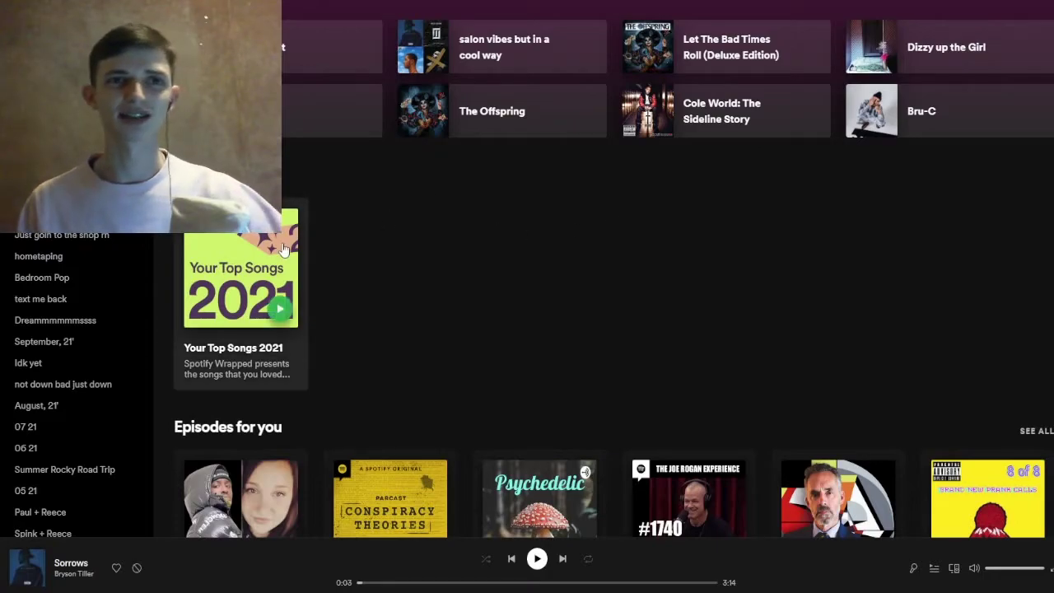
# Step: Play the Your Top Songs 2021 playlist so Break It Off by PinkPantheress loads
pyautogui.click(247, 329)
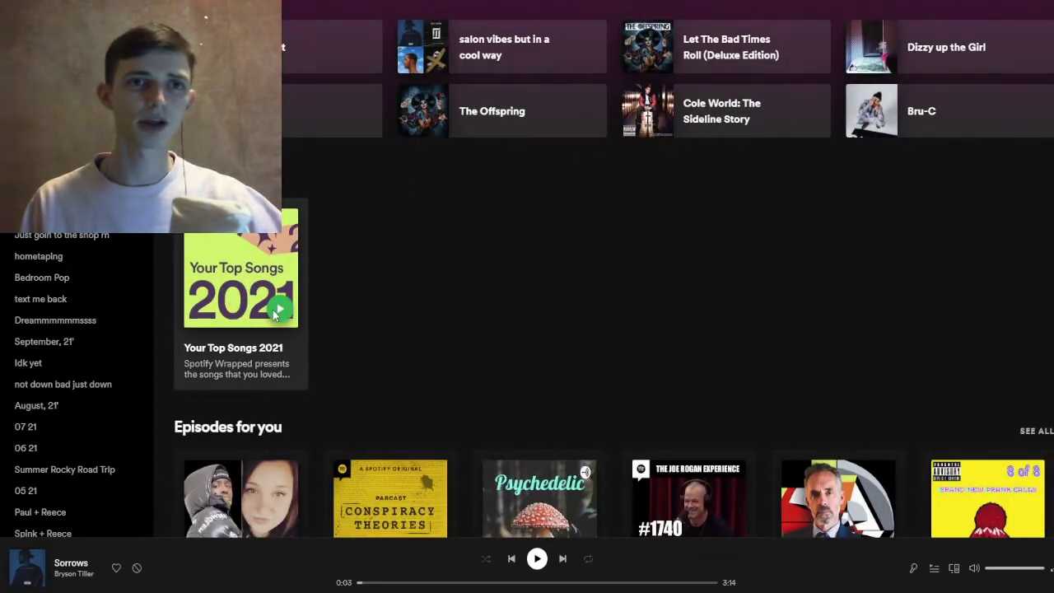
pyautogui.click(279, 311)
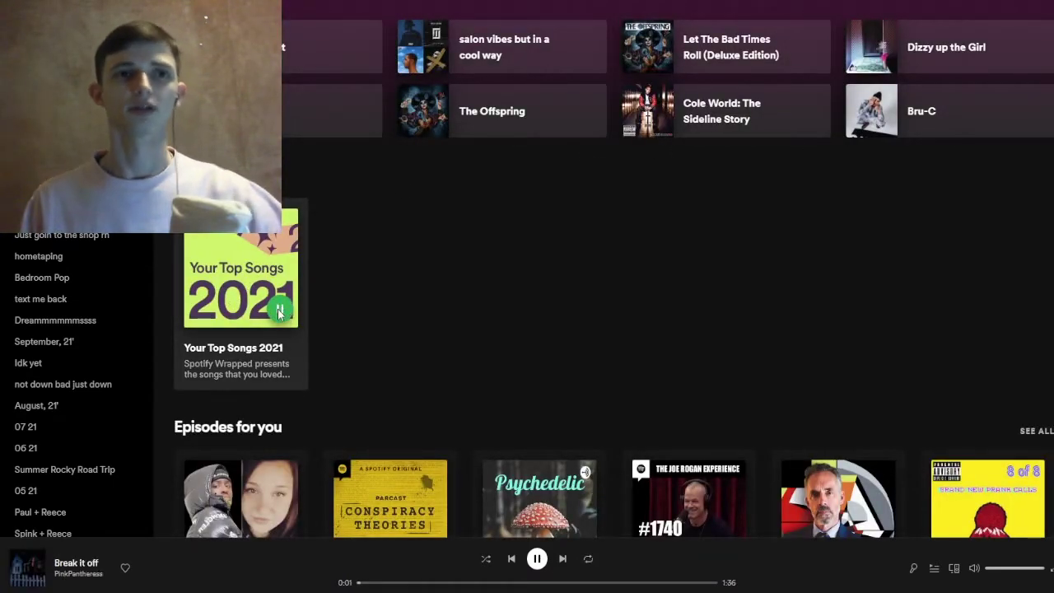
pyautogui.scroll(-5, 358, 292)
pyautogui.scroll(5, 576, 247)
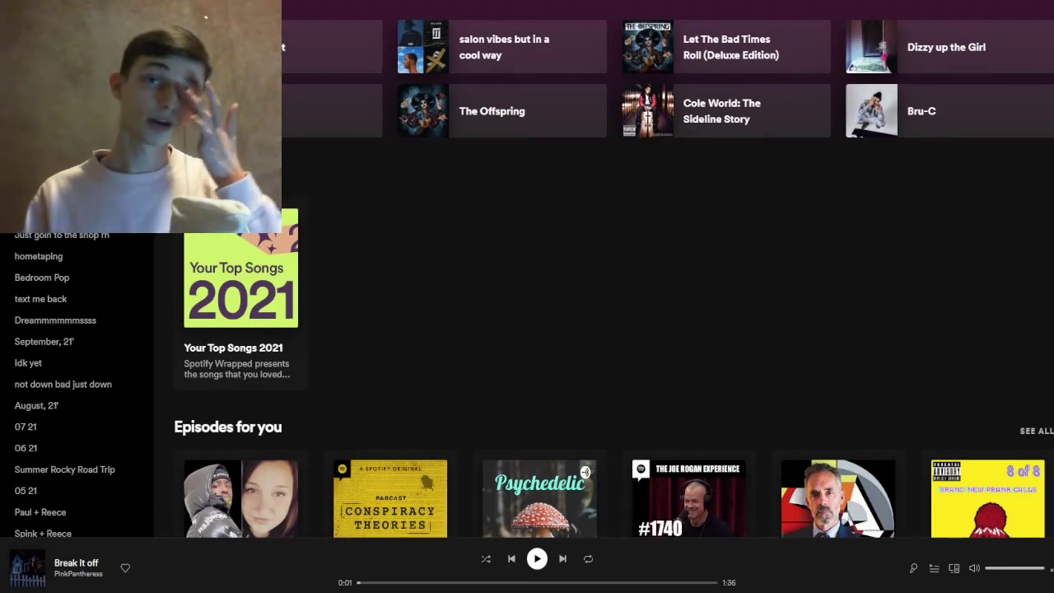
# Step: In Windows sound settings, lower the microphone input volume from 86 to 83
pyautogui.press('XF86AudioLowerVolume')
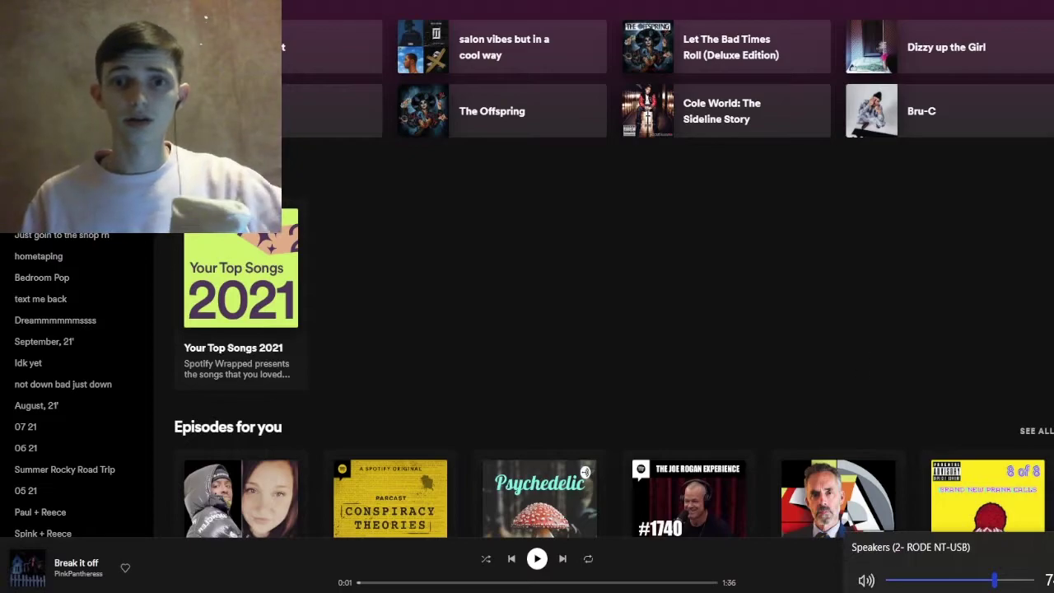
pyautogui.rightClick(979, 586)
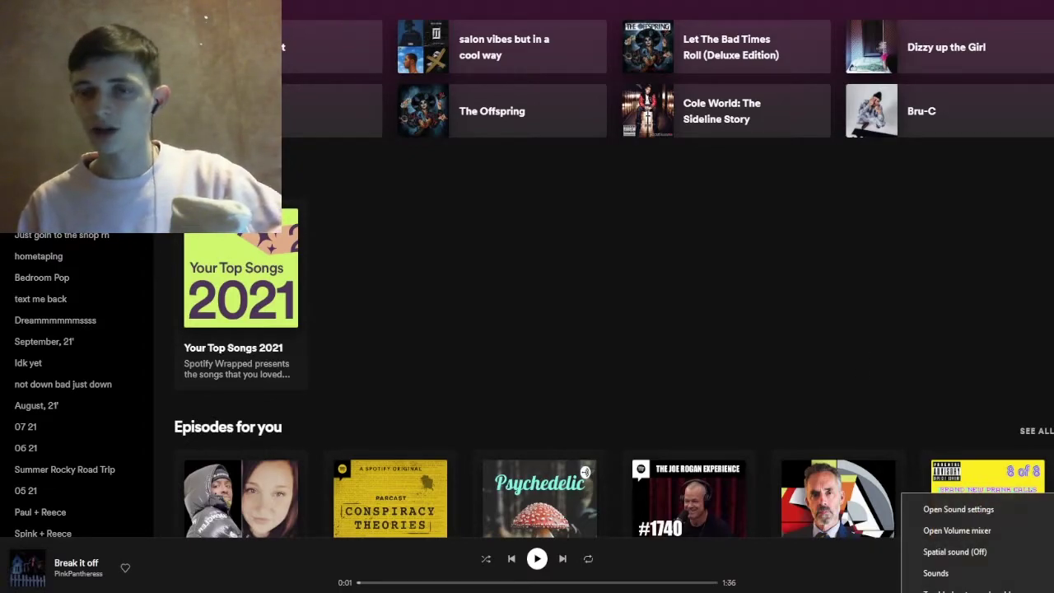
pyautogui.click(957, 530)
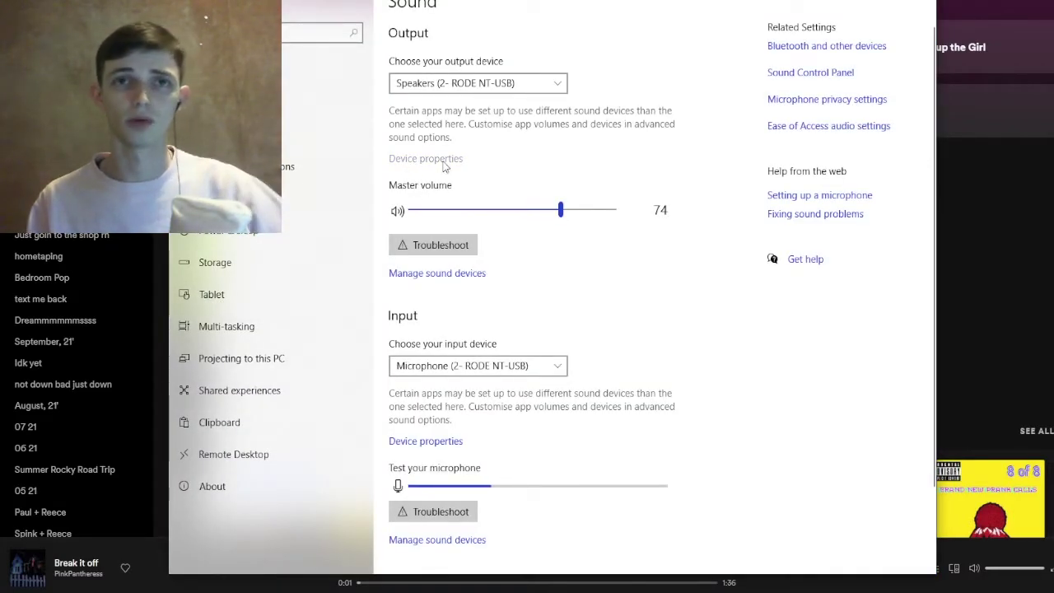
pyautogui.click(426, 158)
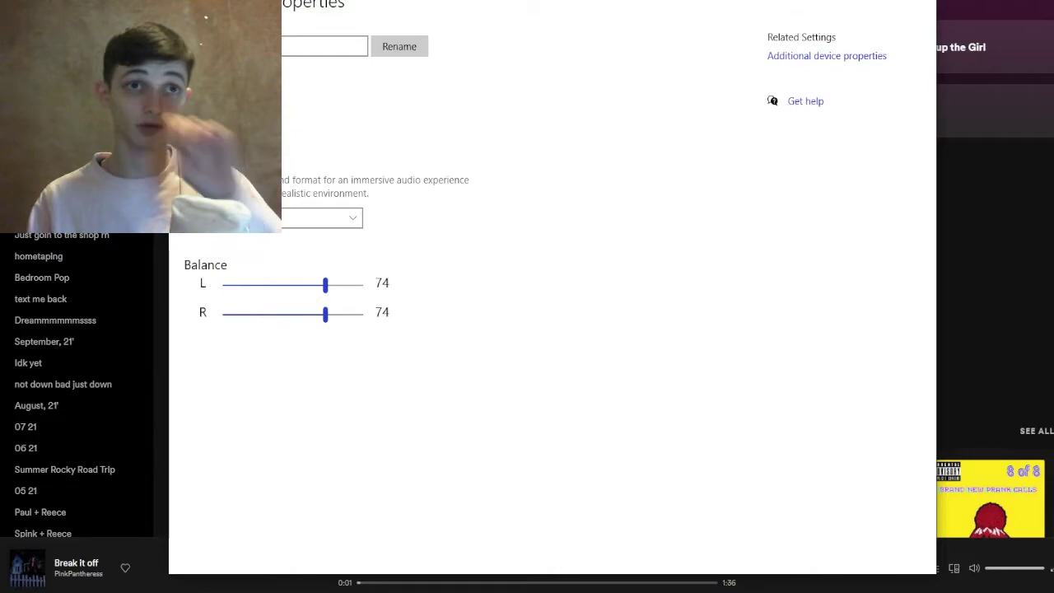
pyautogui.press('BackSpace')
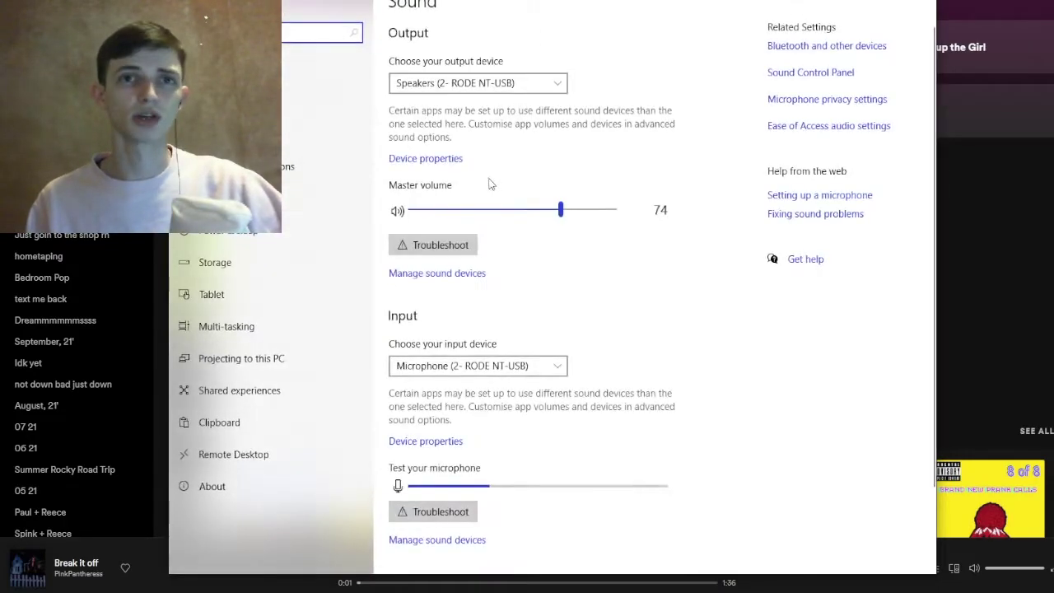
pyautogui.click(425, 442)
pyautogui.moveTo(323, 168); pyautogui.dragTo(318, 168)
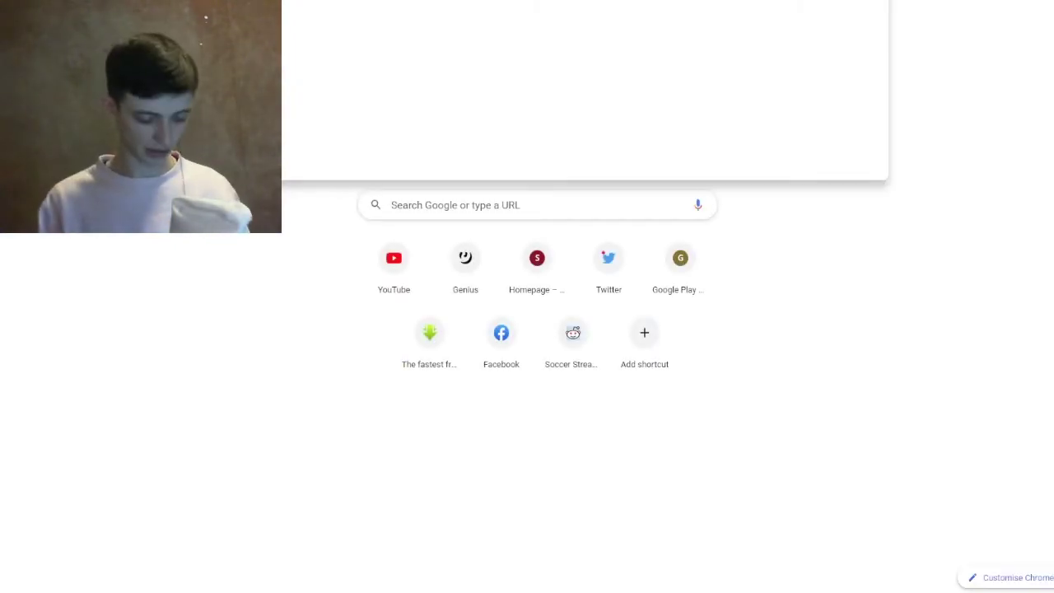
# Step: Dismiss Chrome's address suggestions to reveal the Google start page
pyautogui.press('Return')
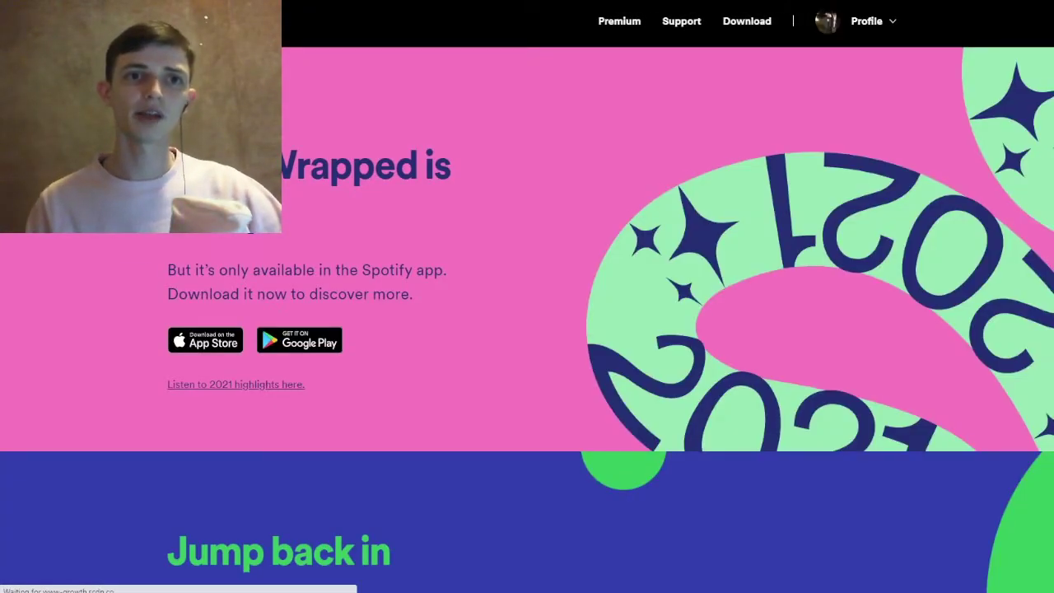
# Step: Switch from the Chrome Wrapped page to the Spotify desktop app
pyautogui.hotkey('alt', 'Tab')
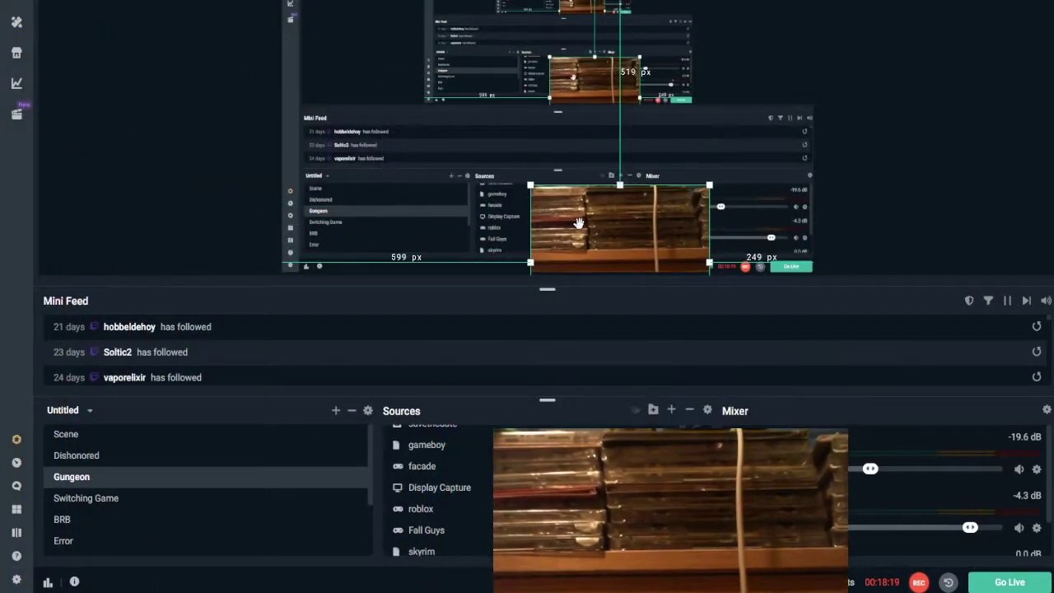
# Step: Resize the webcam source and place it top-left in the Streamlabs OBS preview
pyautogui.moveTo(370, 96); pyautogui.dragTo(354, 86)
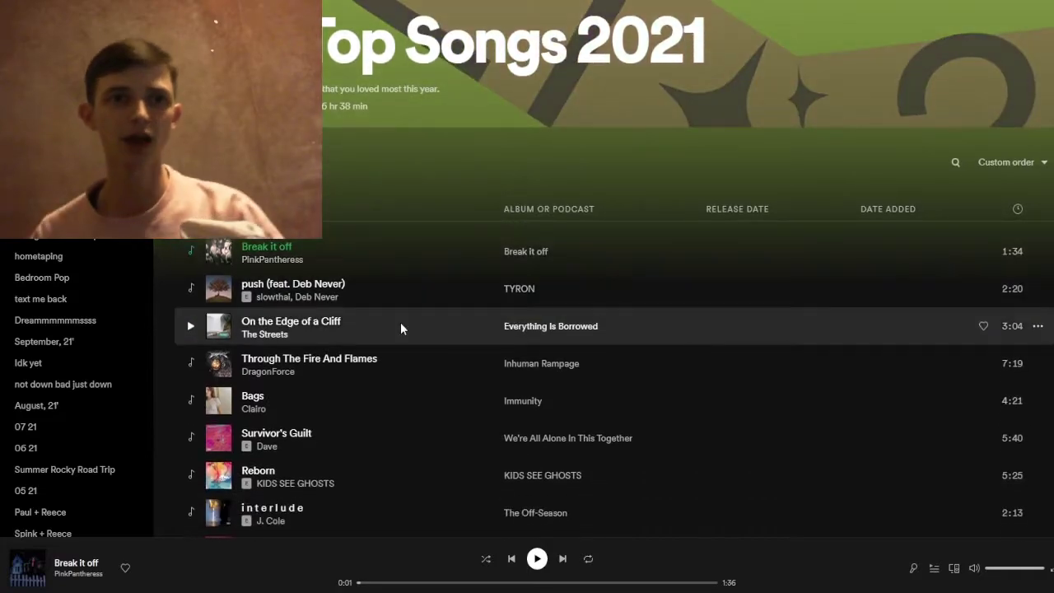
pyautogui.scroll(-2, 418, 388)
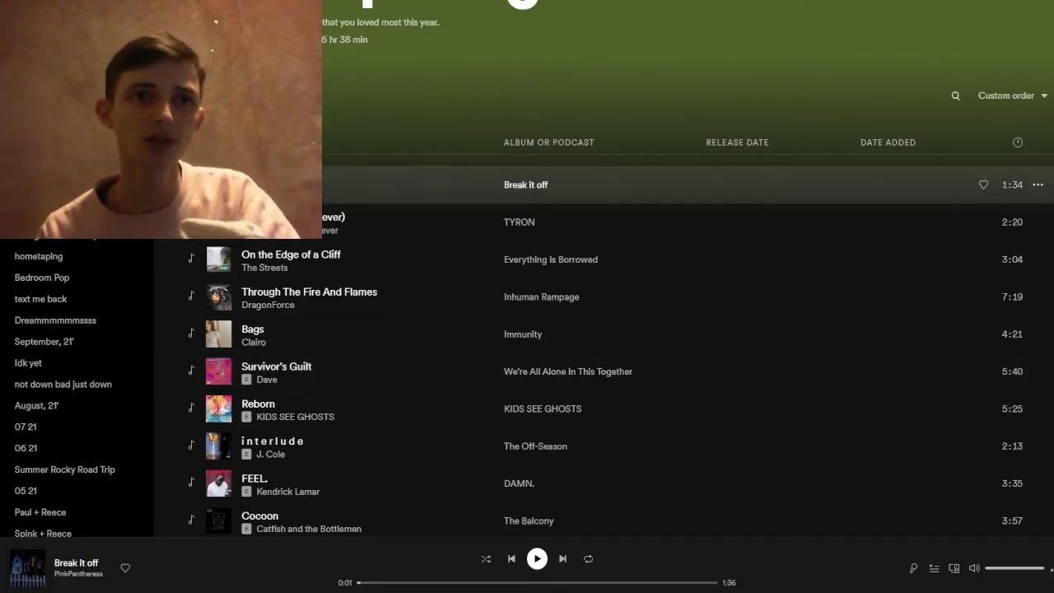
pyautogui.scroll(-1, 393, 322)
pyautogui.scroll(-5, 393, 322)
pyautogui.scroll(6, 401, 309)
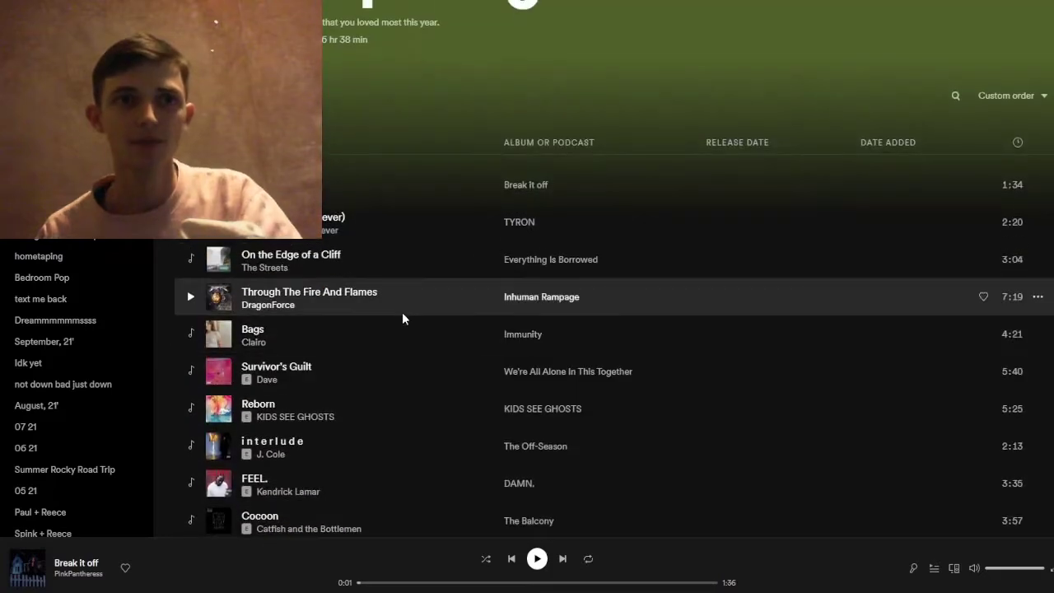
pyautogui.scroll(-2, 402, 302)
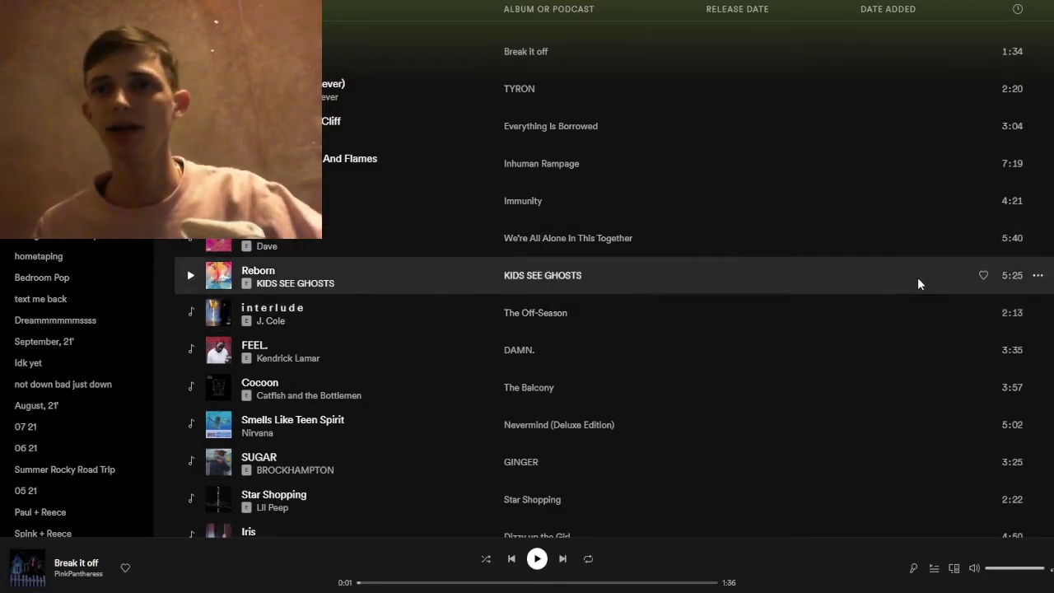
pyautogui.scroll(-1, 734, 319)
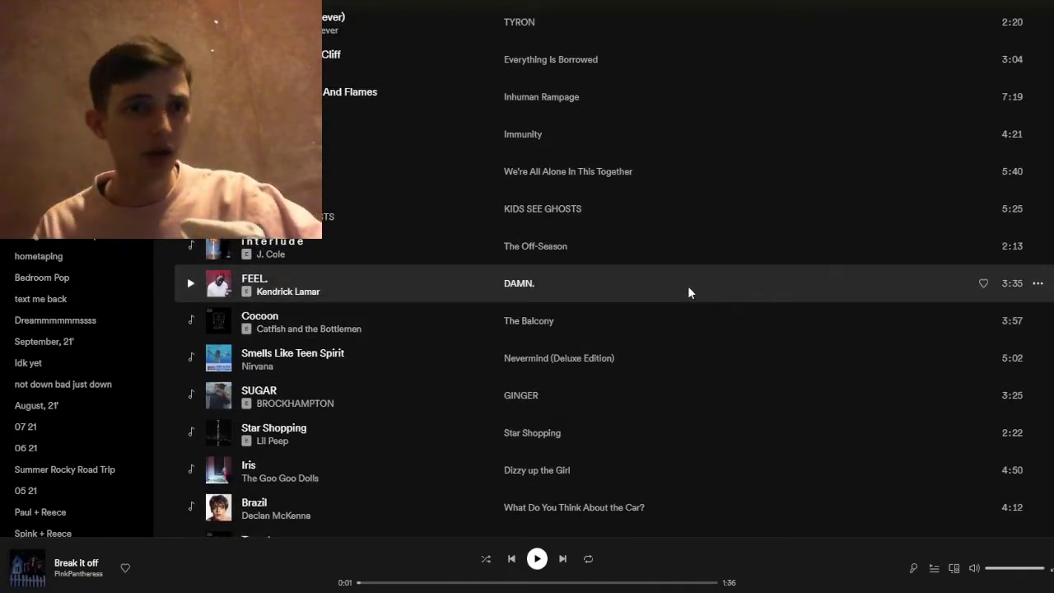
pyautogui.scroll(-1, 687, 286)
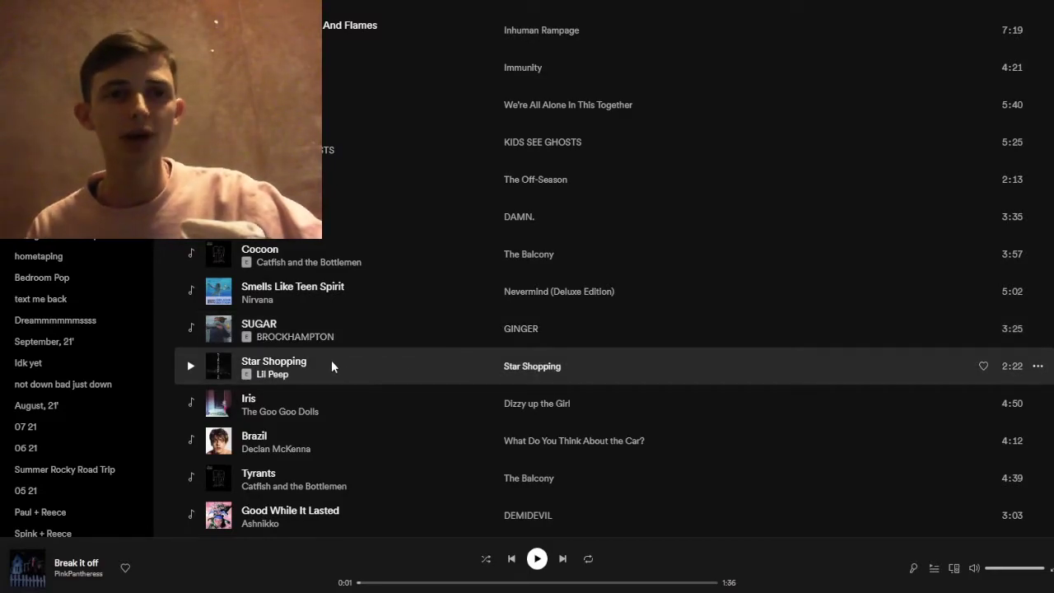
pyautogui.scroll(-1, 331, 359)
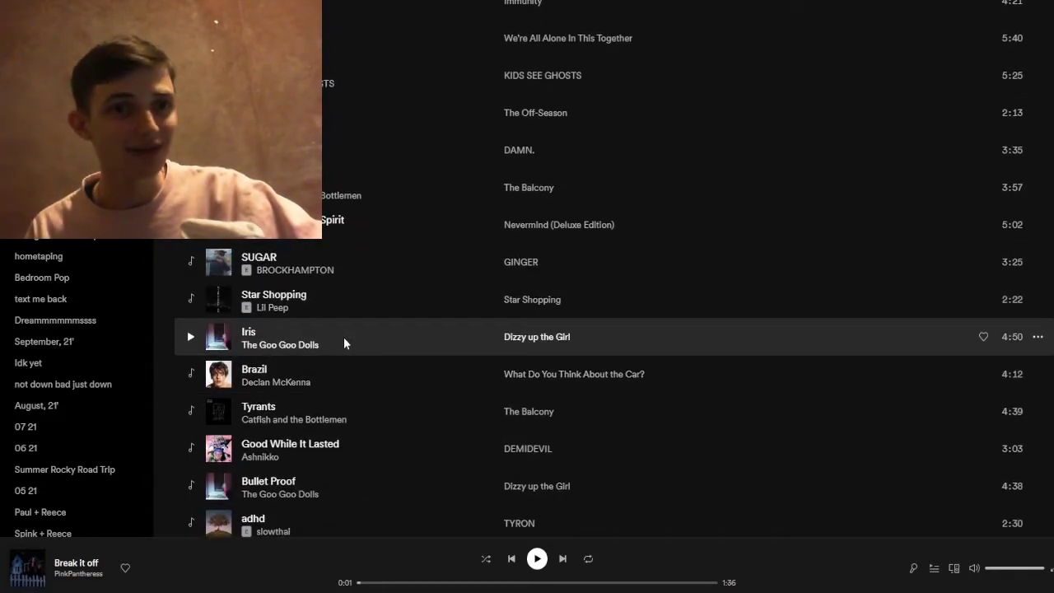
pyautogui.scroll(-1, 343, 337)
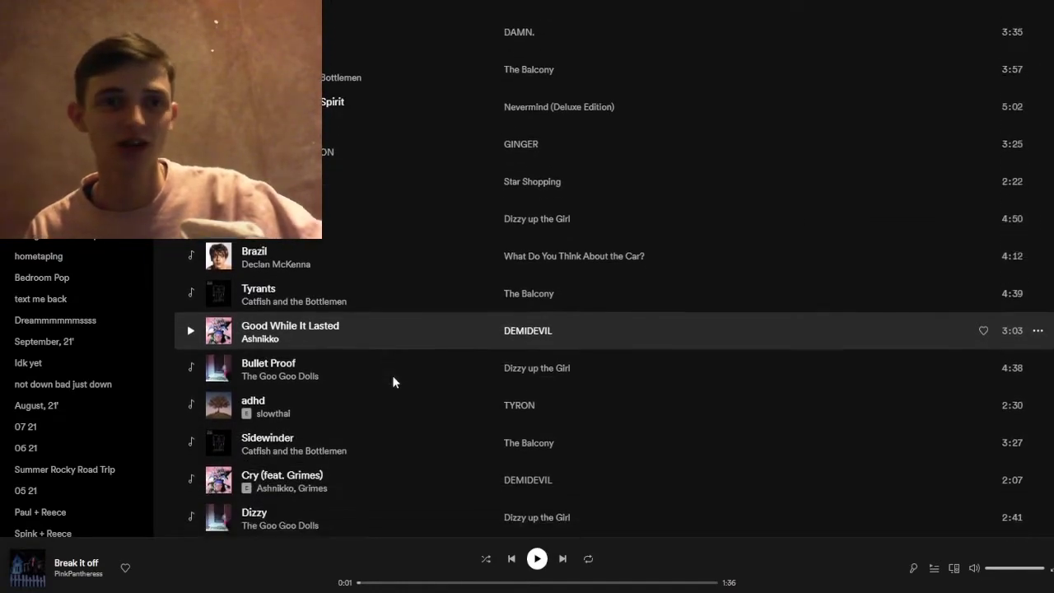
pyautogui.scroll(-2, 384, 330)
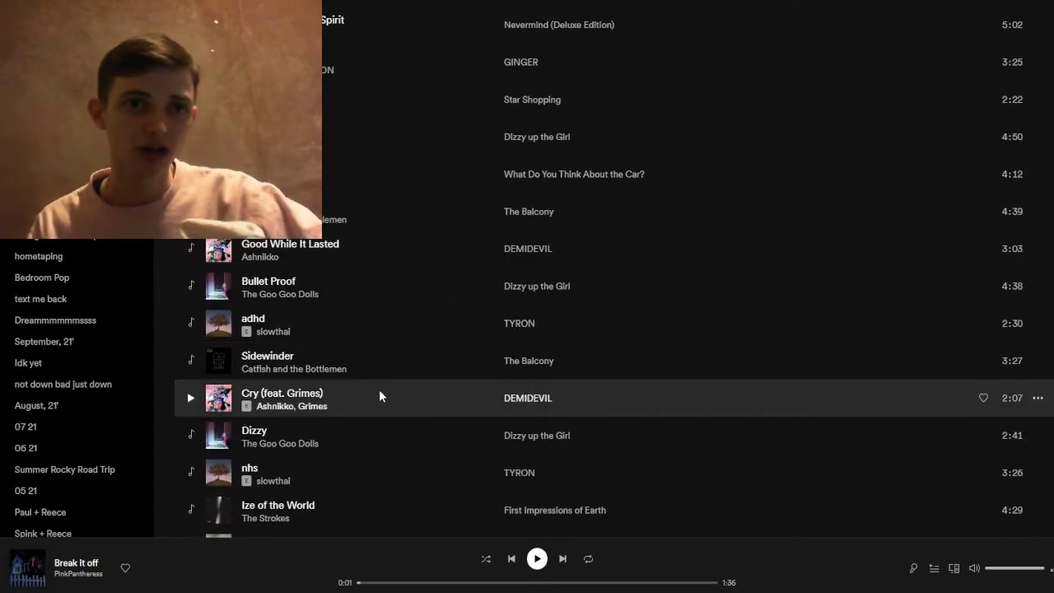
pyautogui.scroll(-1, 379, 396)
pyautogui.scroll(-2, 378, 396)
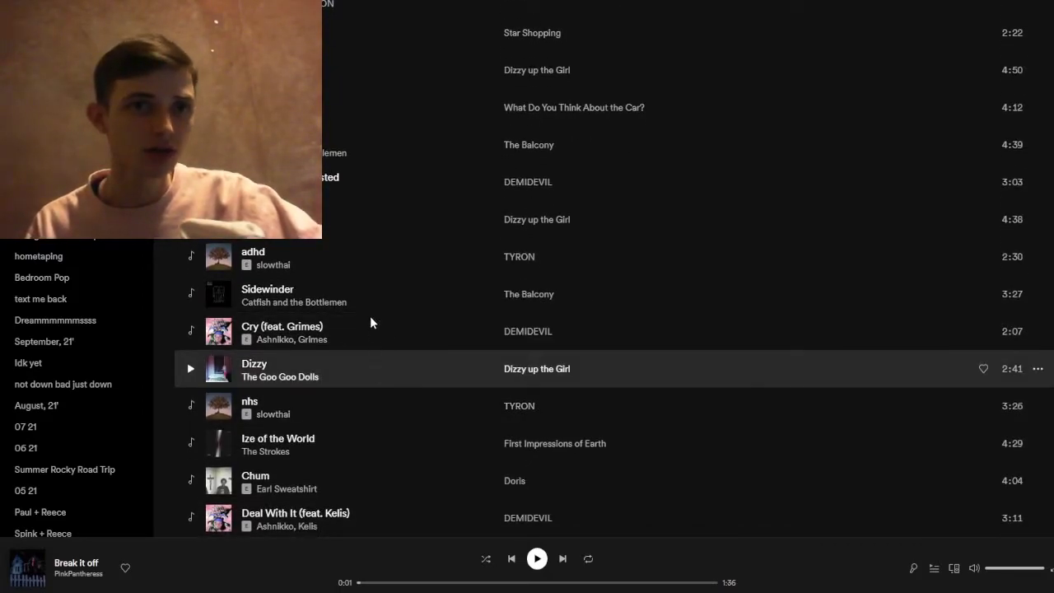
pyautogui.scroll(-2, 389, 224)
pyautogui.scroll(-3, 402, 223)
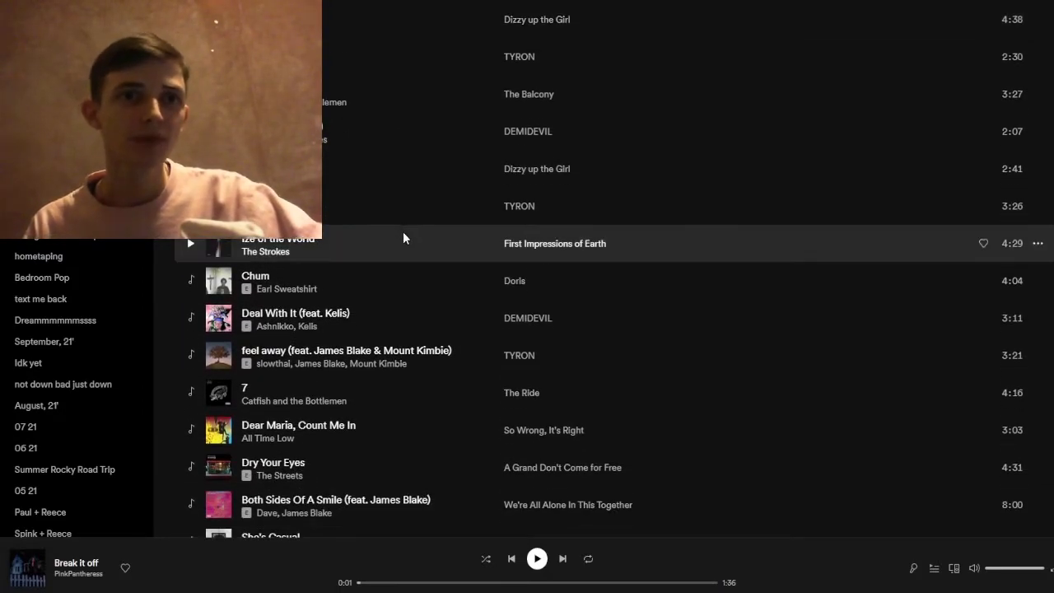
pyautogui.scroll(-2, 453, 270)
pyautogui.scroll(-2, 449, 240)
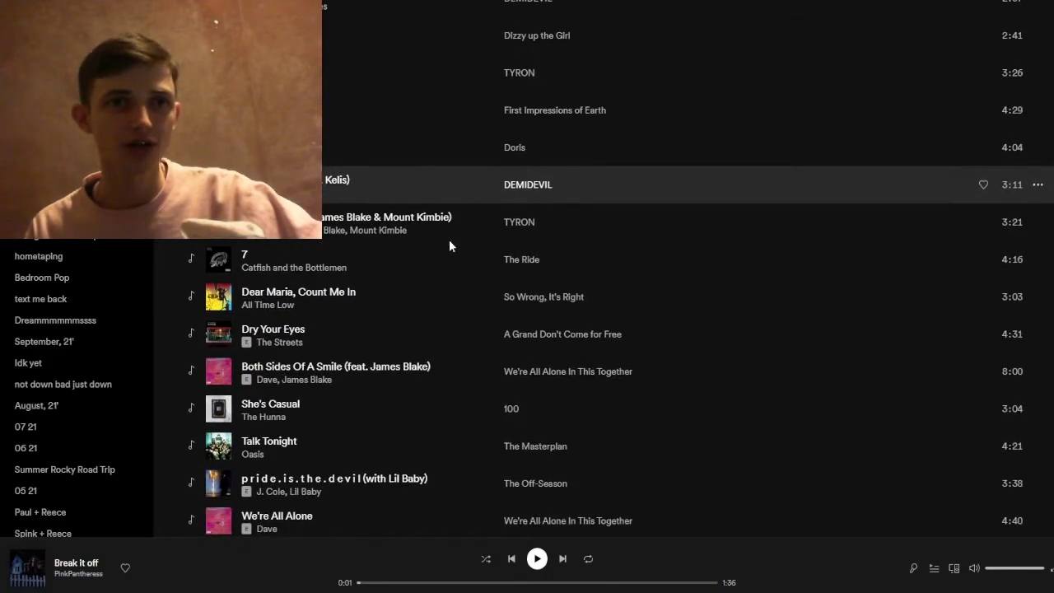
pyautogui.scroll(-1, 448, 239)
pyautogui.scroll(-1, 448, 240)
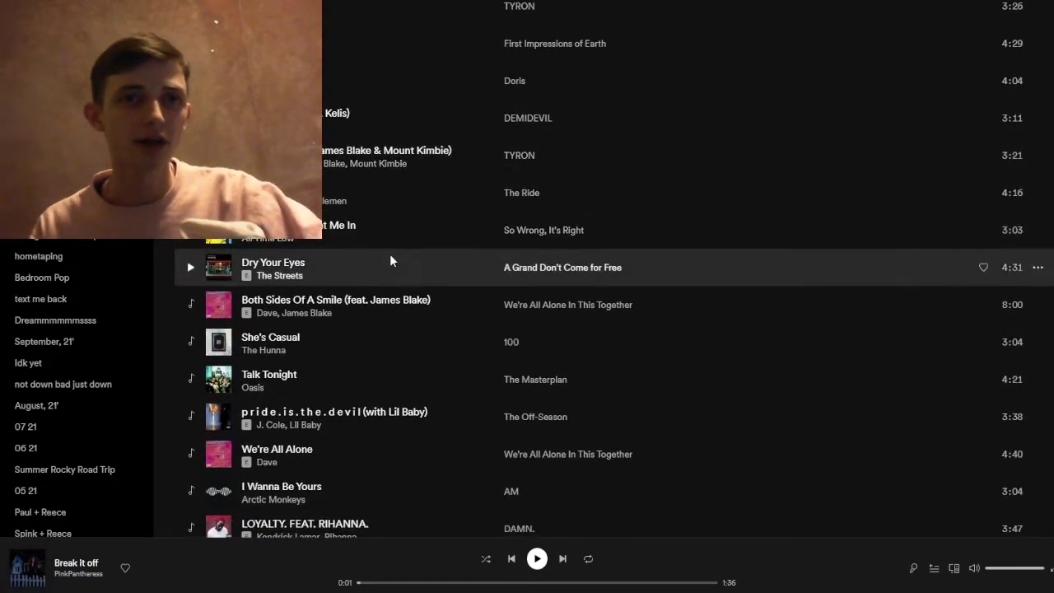
pyautogui.scroll(-1, 391, 256)
pyautogui.scroll(-1, 391, 256)
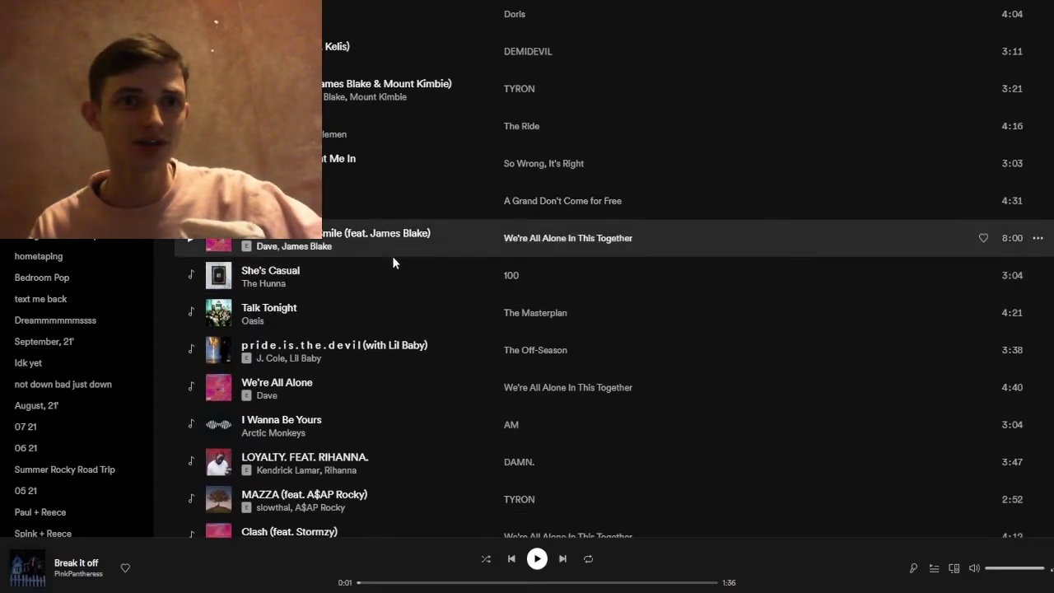
pyautogui.scroll(-1, 394, 259)
pyautogui.scroll(-1, 399, 270)
pyautogui.scroll(-1, 374, 240)
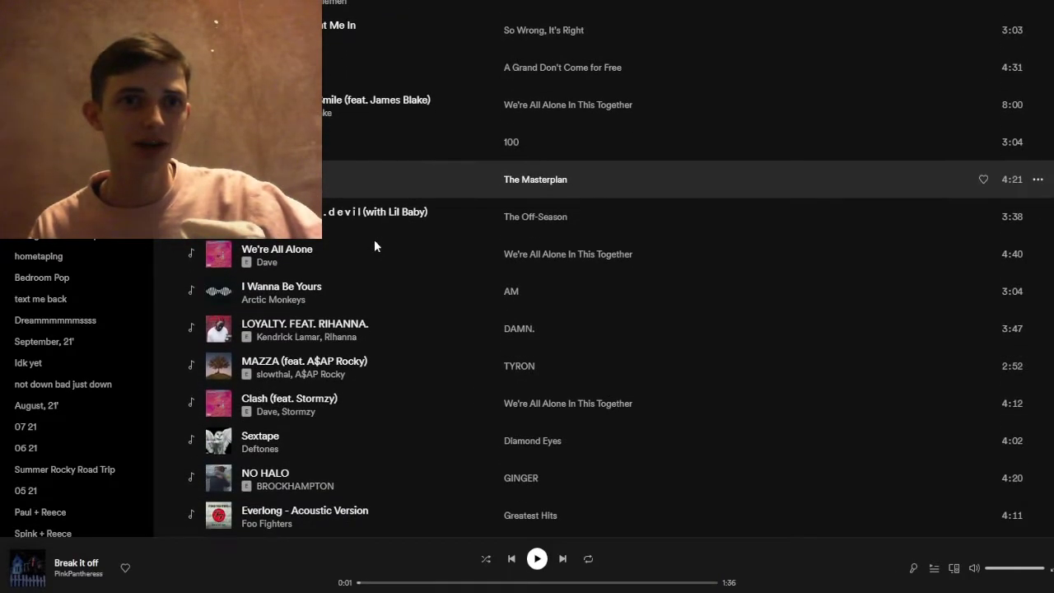
pyautogui.scroll(-2, 373, 239)
pyautogui.scroll(-1, 374, 238)
pyautogui.scroll(1, 374, 239)
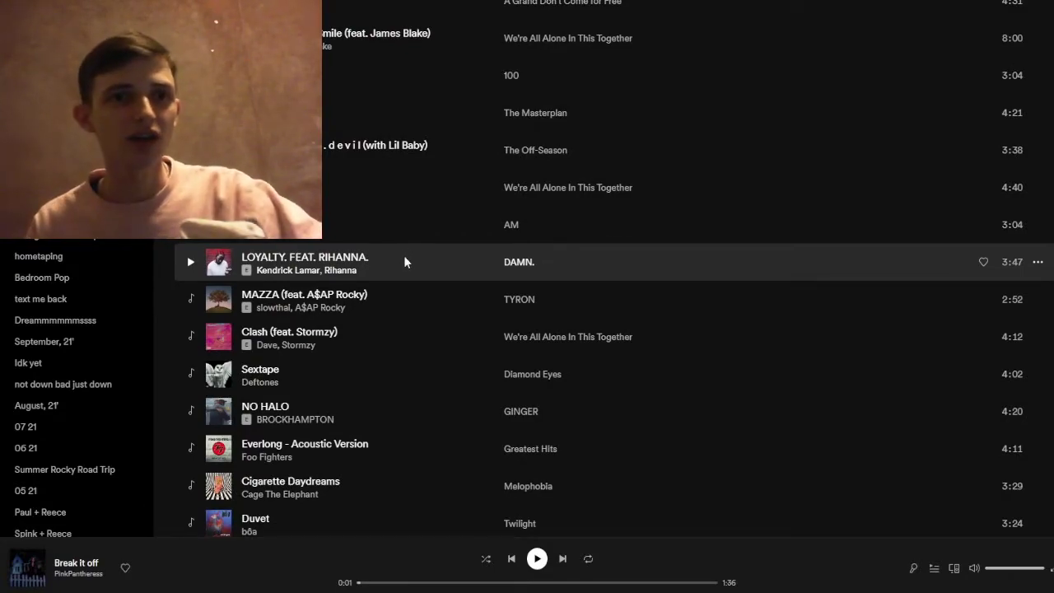
pyautogui.scroll(-1, 403, 256)
pyautogui.scroll(-1, 402, 283)
pyautogui.scroll(-1, 414, 299)
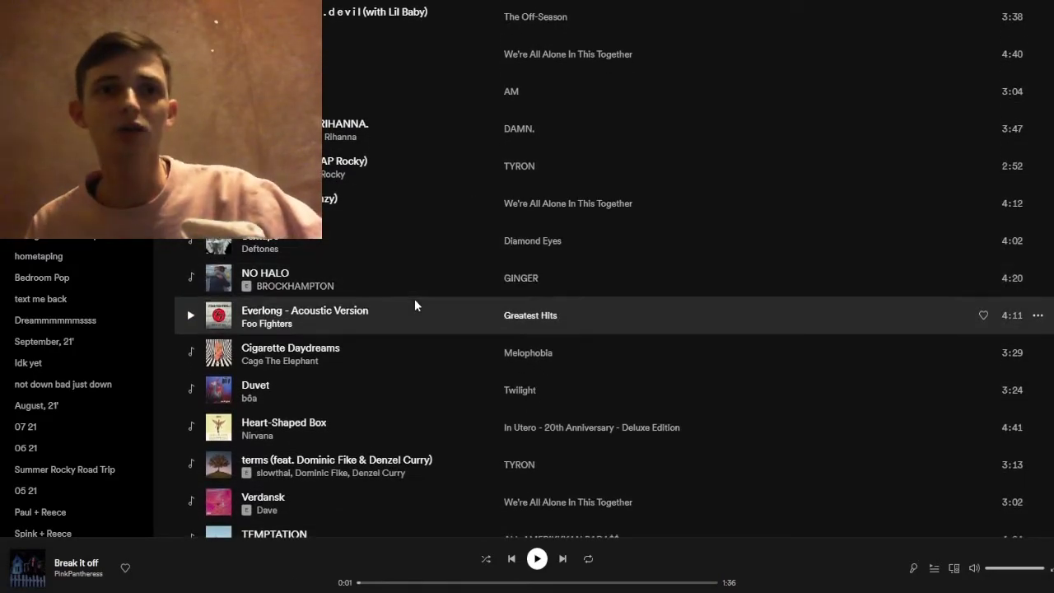
pyautogui.scroll(-1, 414, 298)
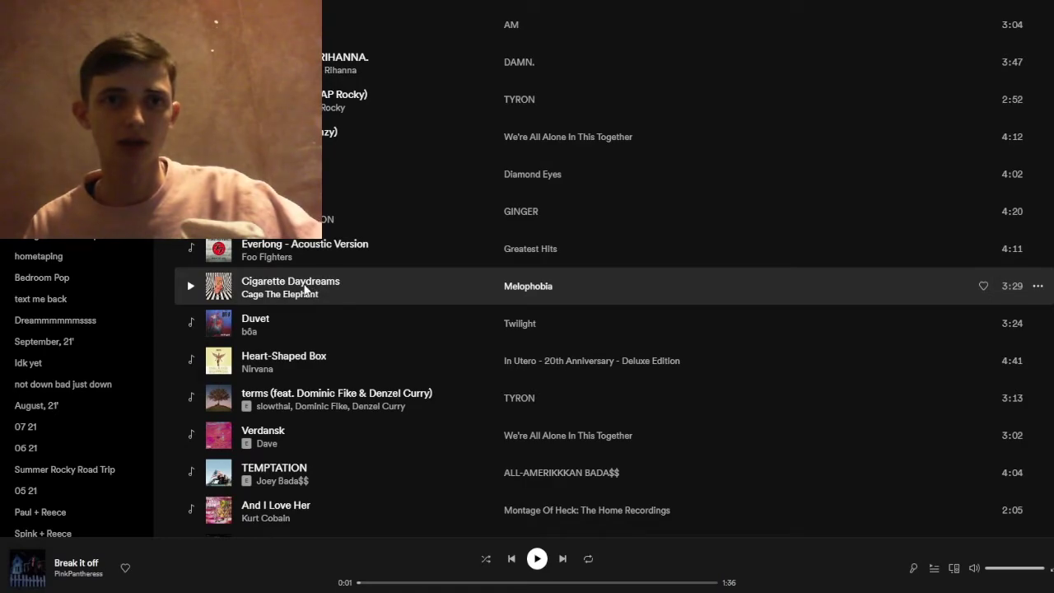
pyautogui.scroll(-5, 403, 285)
pyautogui.scroll(-5, 402, 291)
pyautogui.scroll(-3, 403, 291)
pyautogui.scroll(4, 337, 98)
pyautogui.scroll(5, 365, 103)
pyautogui.scroll(4, 376, 165)
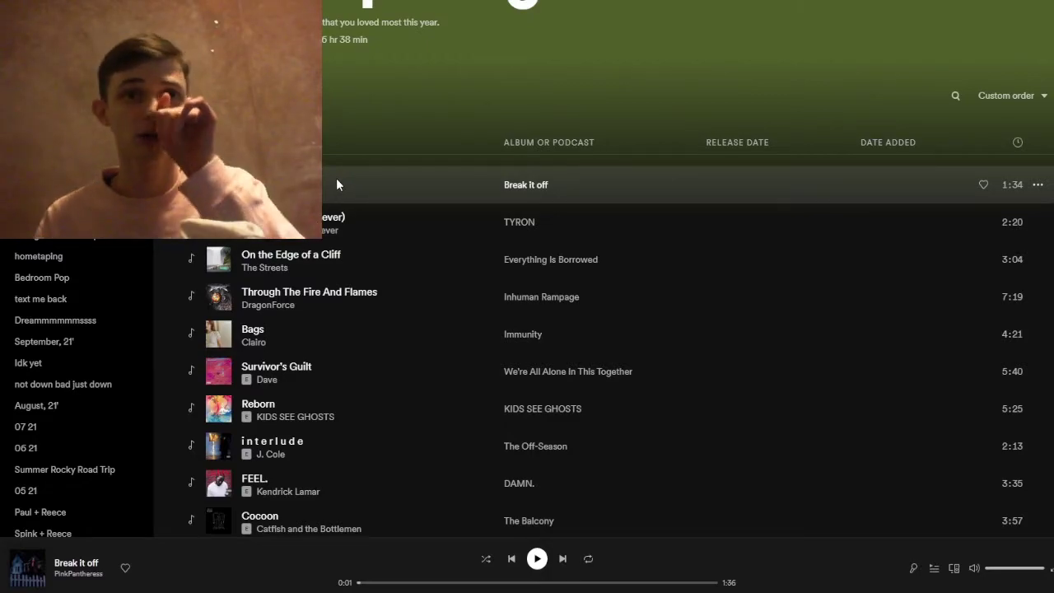
pyautogui.scroll(-6, 366, 185)
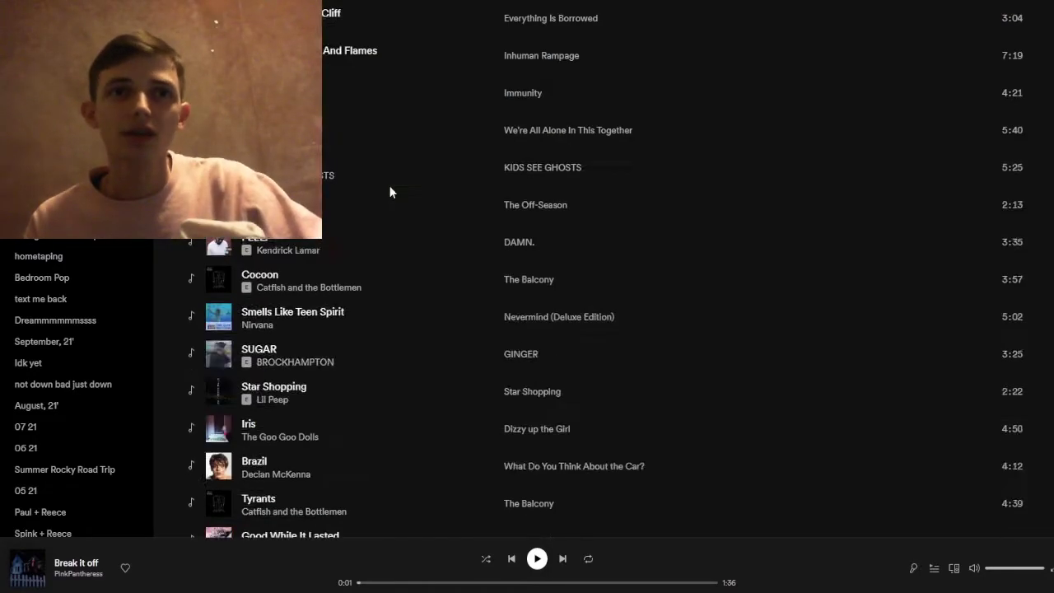
pyautogui.scroll(-4, 402, 210)
pyautogui.scroll(-4, 452, 339)
pyautogui.scroll(-4, 452, 335)
pyautogui.scroll(-3, 452, 334)
pyautogui.scroll(-2, 452, 334)
pyautogui.scroll(-4, 452, 339)
pyautogui.scroll(-3, 452, 334)
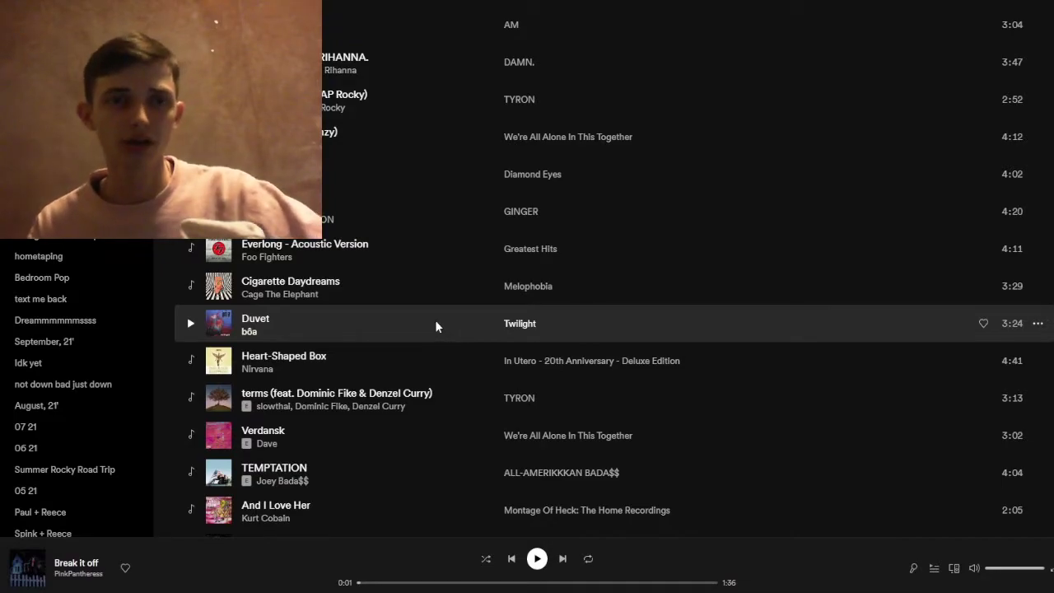
pyautogui.scroll(-1, 434, 320)
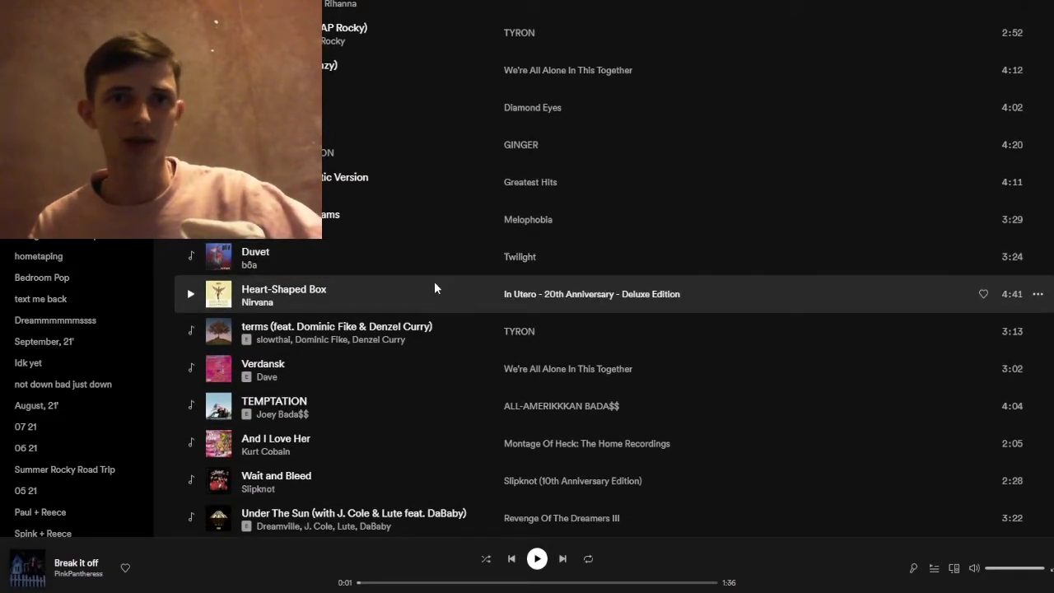
pyautogui.scroll(-3, 449, 285)
pyautogui.scroll(-2, 454, 289)
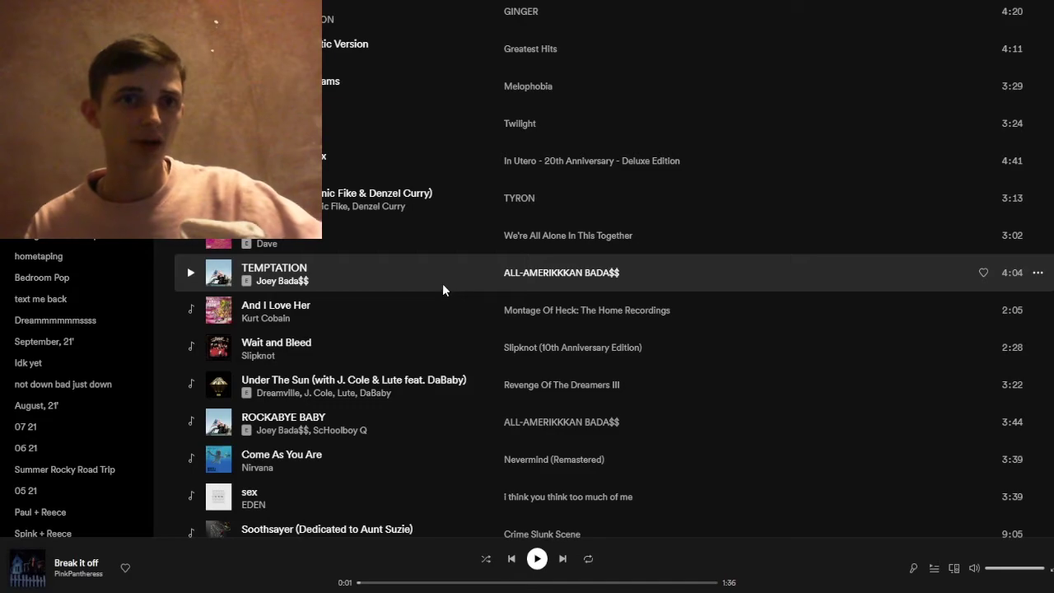
pyautogui.scroll(-2, 370, 238)
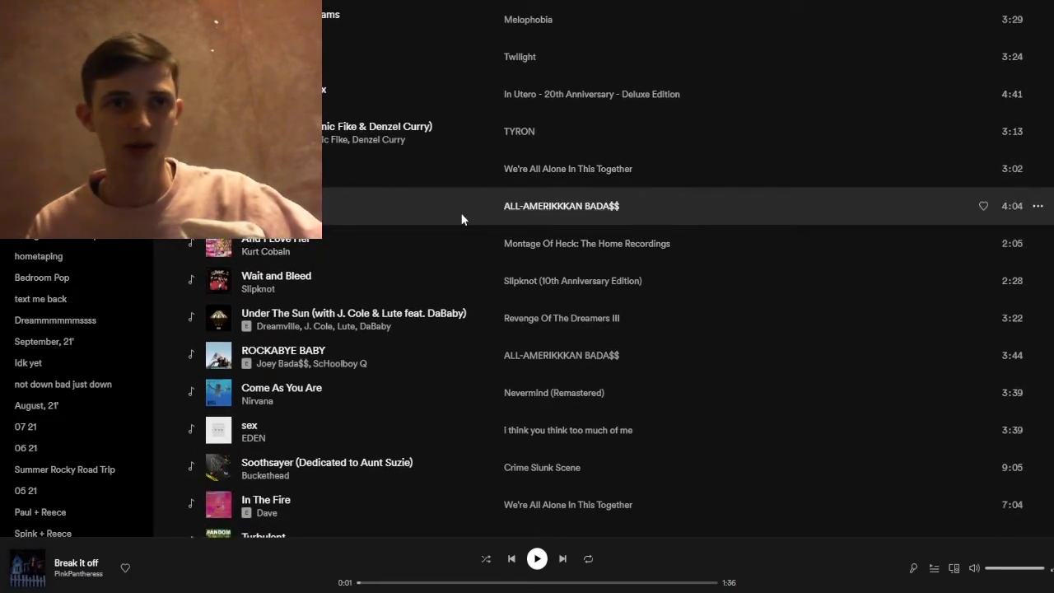
pyautogui.scroll(-2, 462, 218)
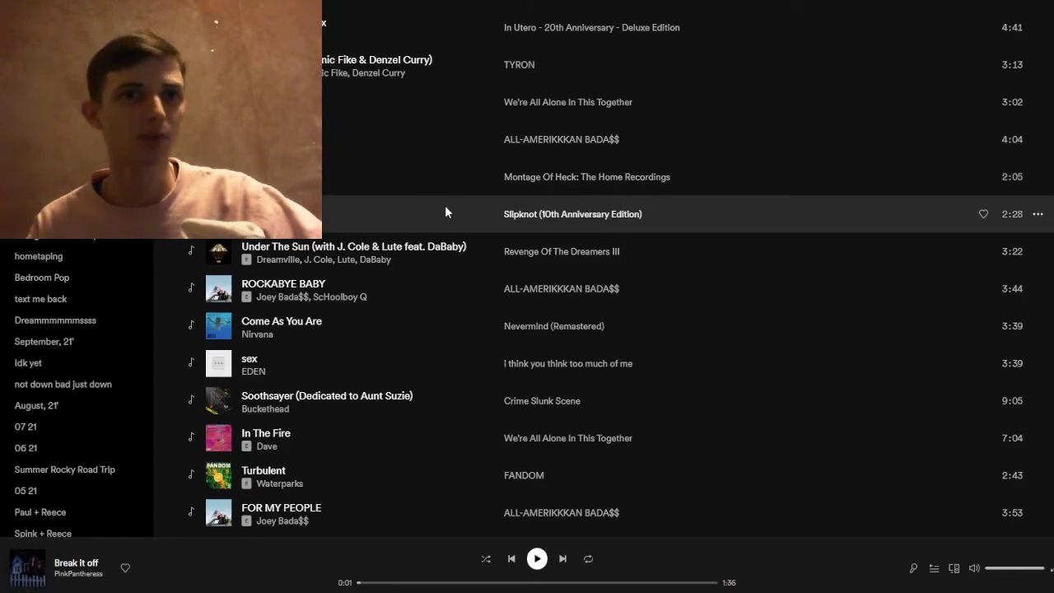
pyautogui.scroll(-2, 444, 205)
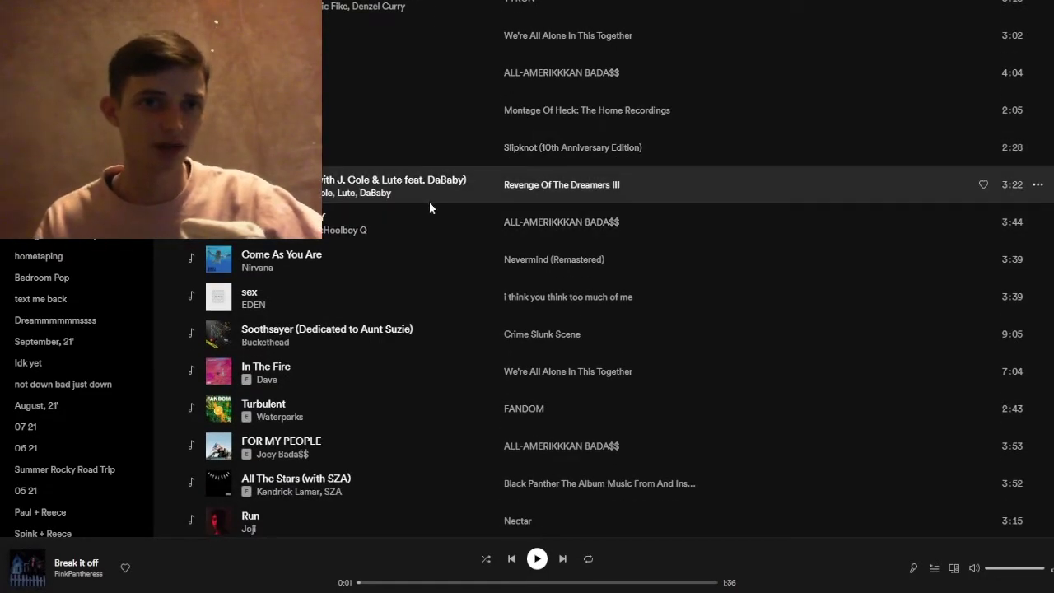
pyautogui.scroll(-3, 429, 201)
pyautogui.scroll(2, 429, 200)
pyautogui.scroll(2, 395, 144)
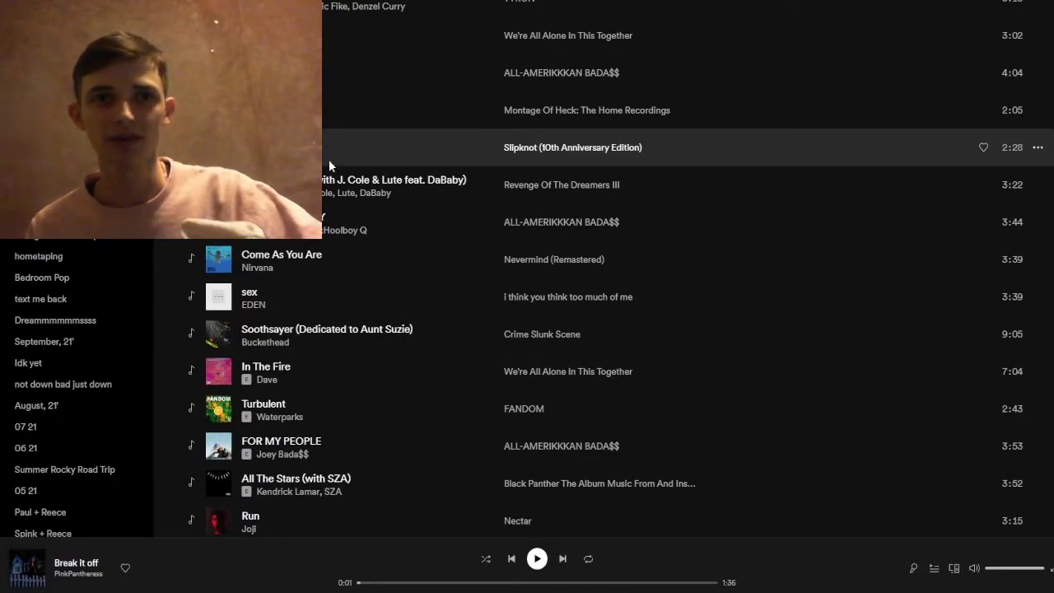
pyautogui.scroll(-2, 403, 294)
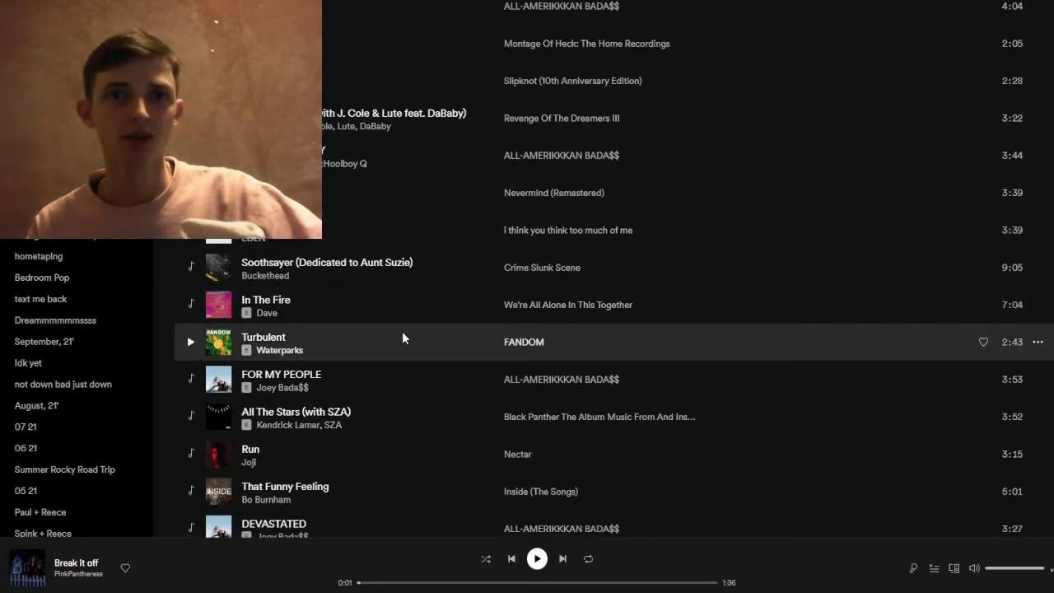
pyautogui.scroll(-2, 399, 323)
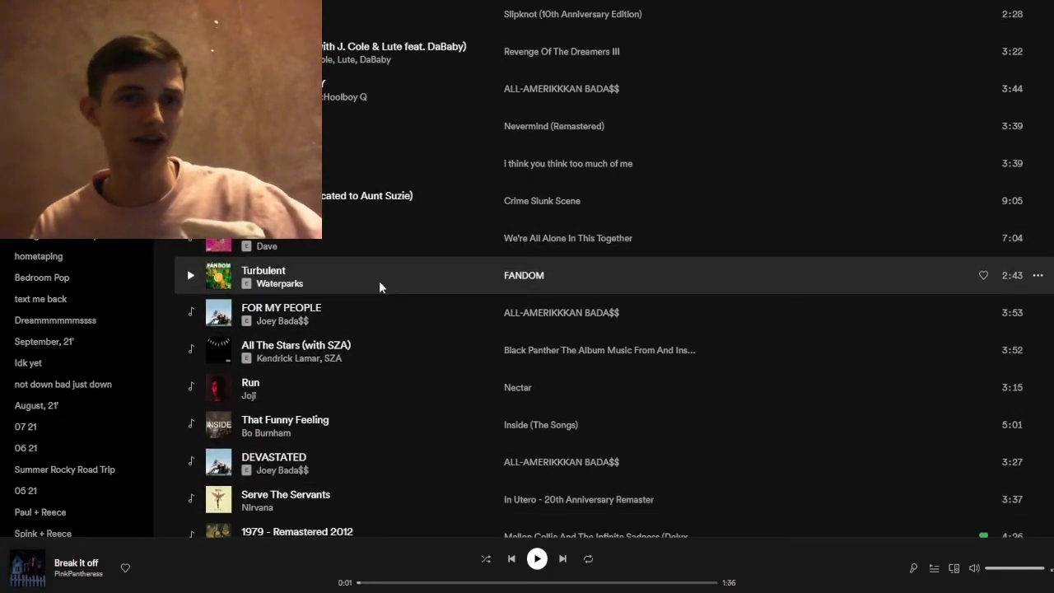
pyautogui.scroll(-2, 379, 281)
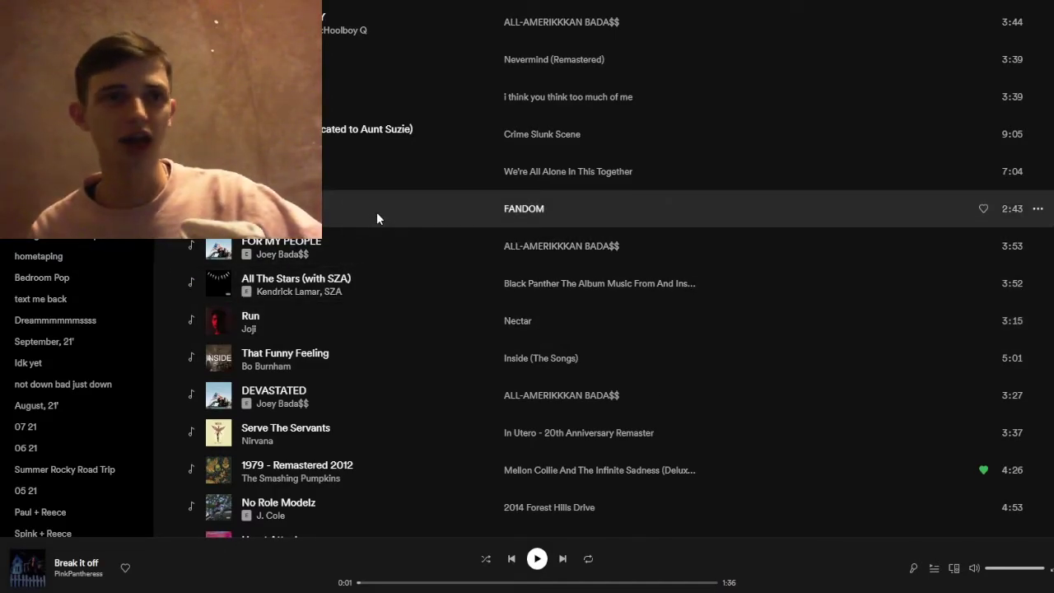
pyautogui.scroll(-3, 415, 326)
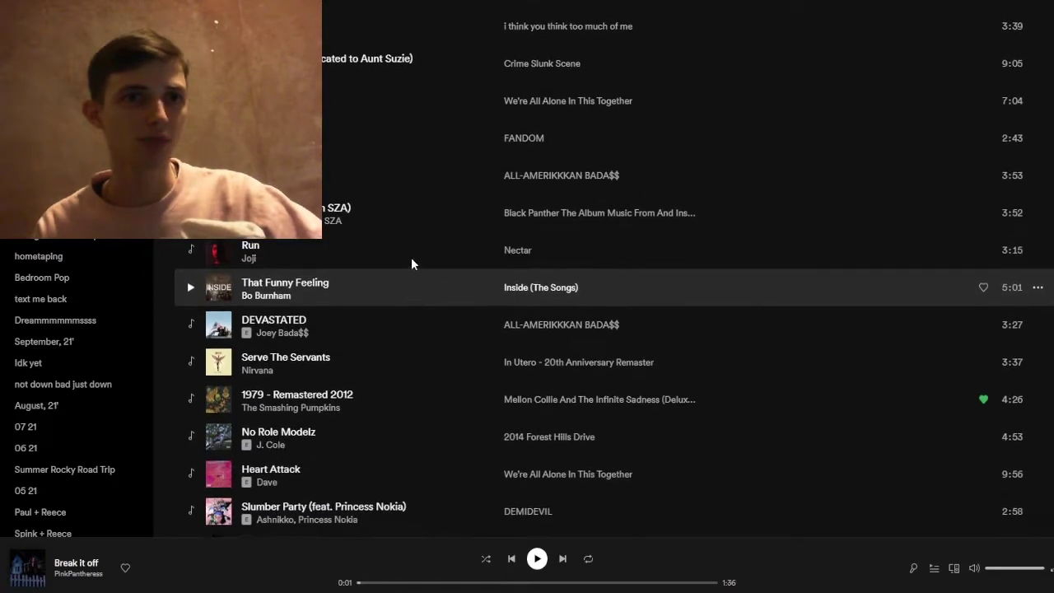
pyautogui.scroll(-3, 410, 253)
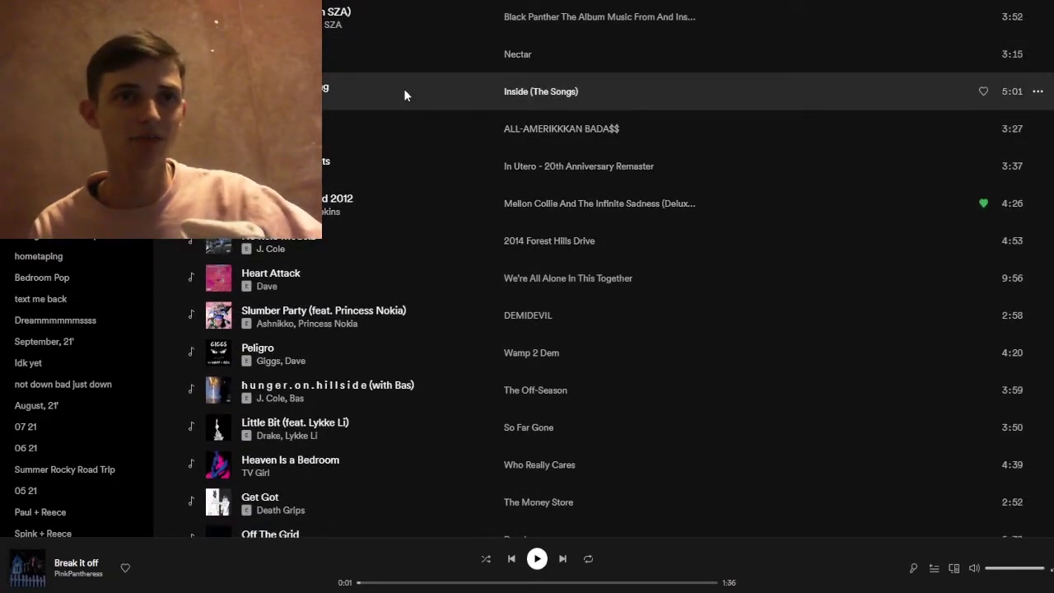
pyautogui.scroll(2, 404, 88)
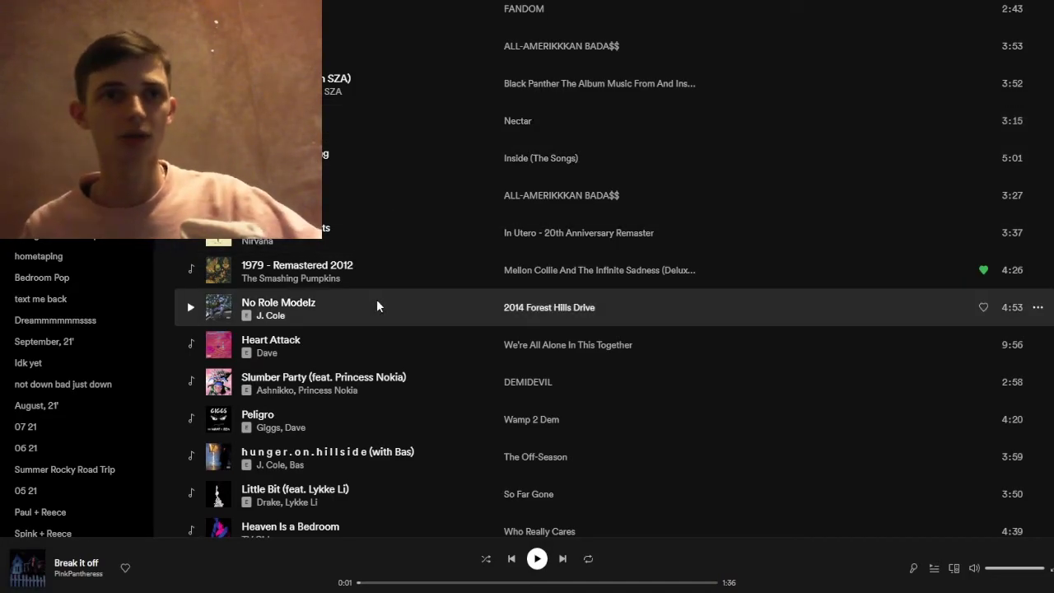
pyautogui.scroll(-2, 383, 165)
pyautogui.scroll(2, 383, 165)
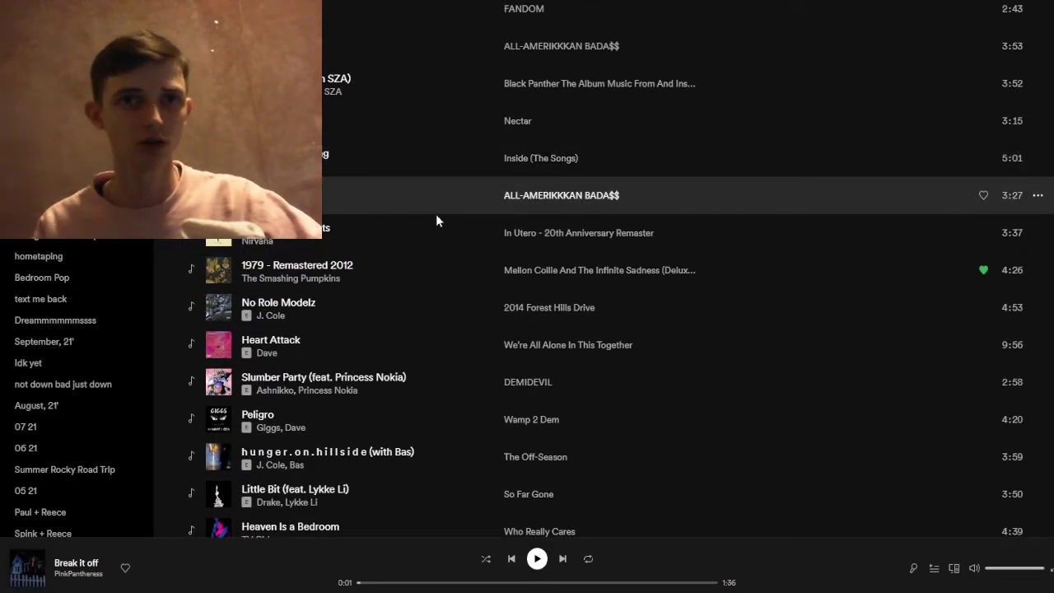
pyautogui.scroll(-2, 409, 156)
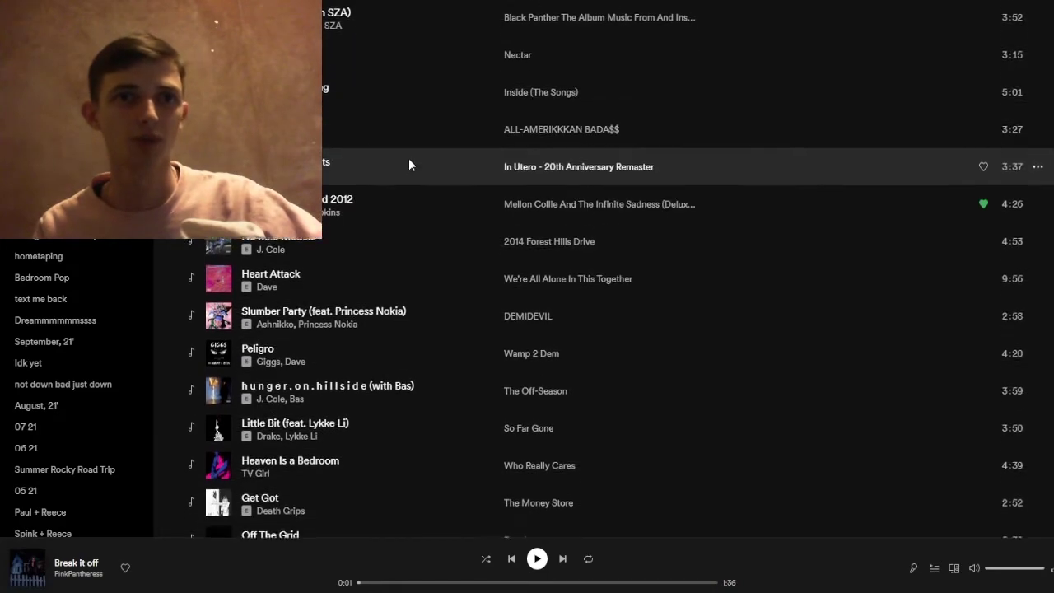
pyautogui.scroll(-2, 421, 212)
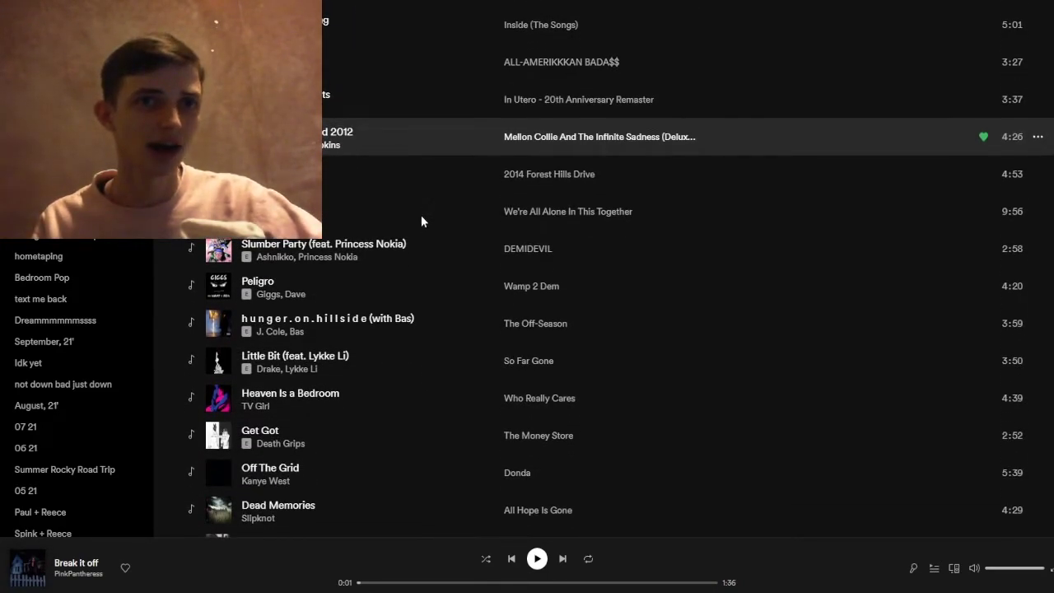
pyautogui.scroll(-2, 420, 215)
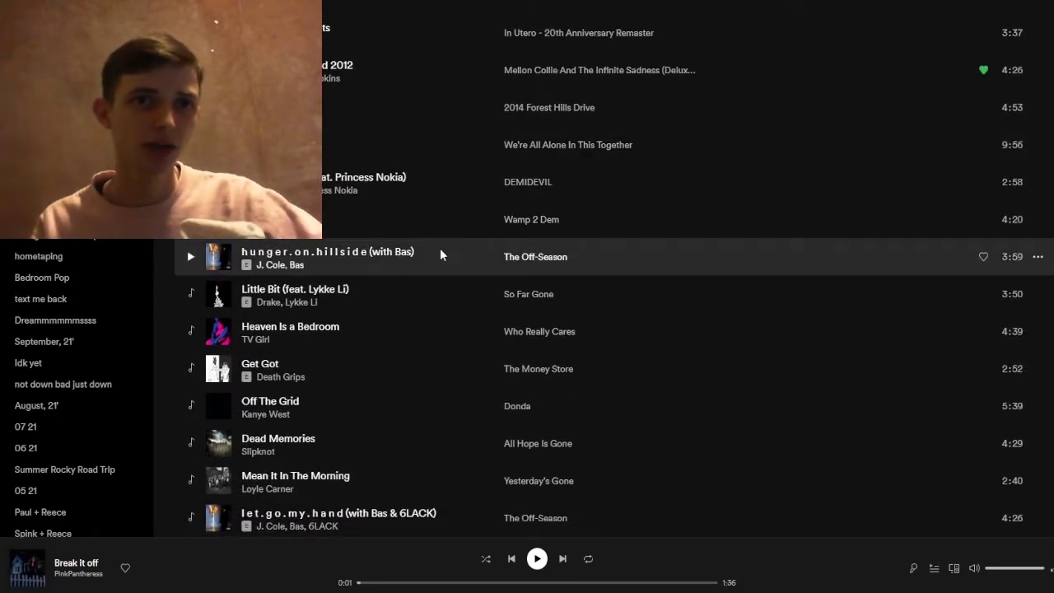
pyautogui.scroll(-2, 385, 253)
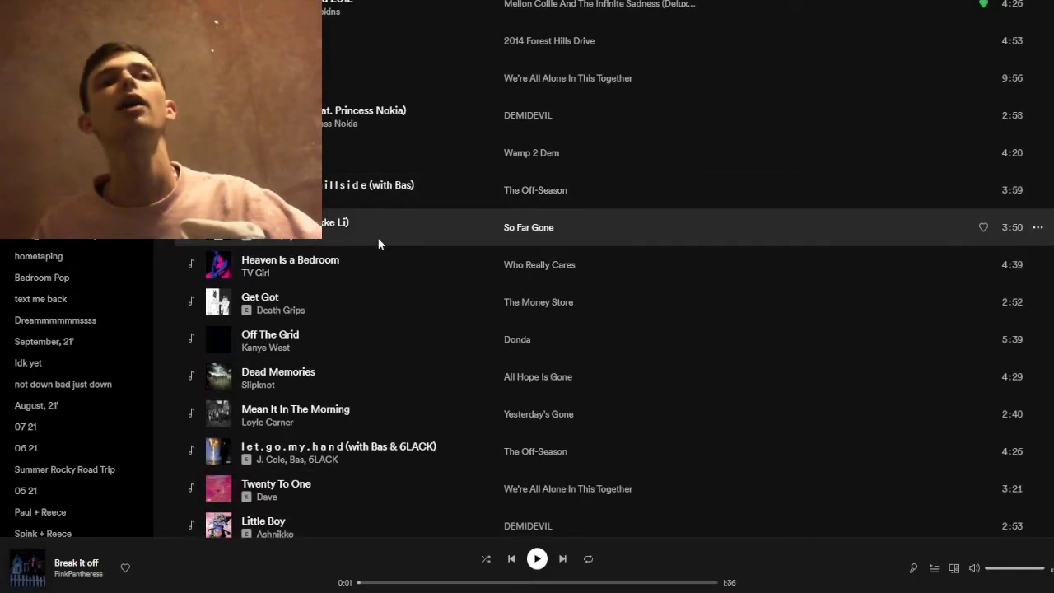
pyautogui.scroll(-2, 378, 239)
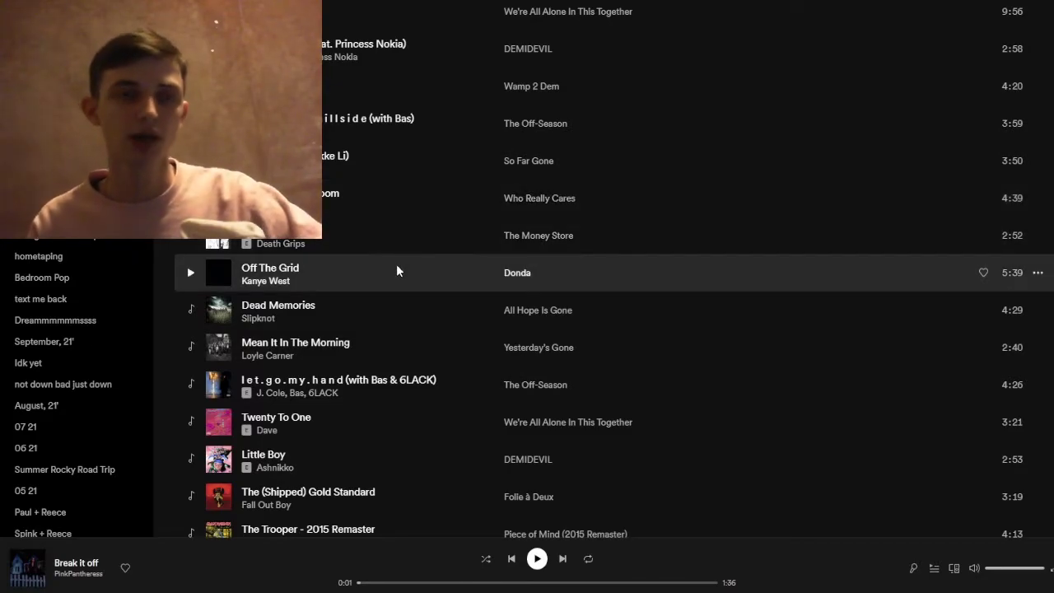
pyautogui.scroll(-1, 396, 266)
pyautogui.scroll(-1, 396, 265)
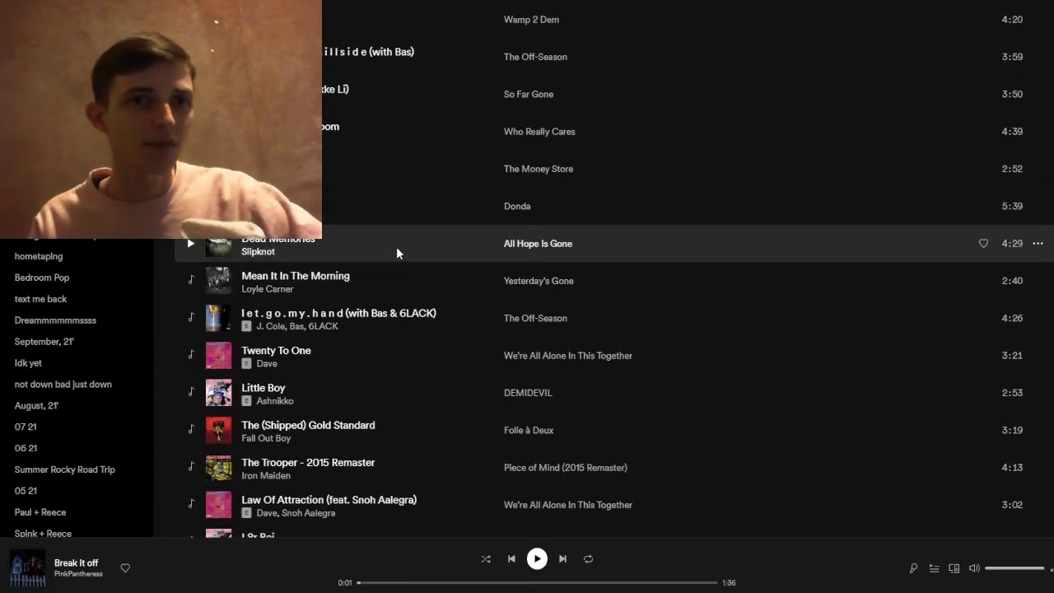
pyautogui.scroll(-3, 449, 251)
pyautogui.scroll(-1, 449, 253)
pyautogui.scroll(-1, 449, 253)
pyautogui.scroll(-1, 446, 261)
pyautogui.scroll(-2, 445, 269)
pyautogui.scroll(-1, 442, 263)
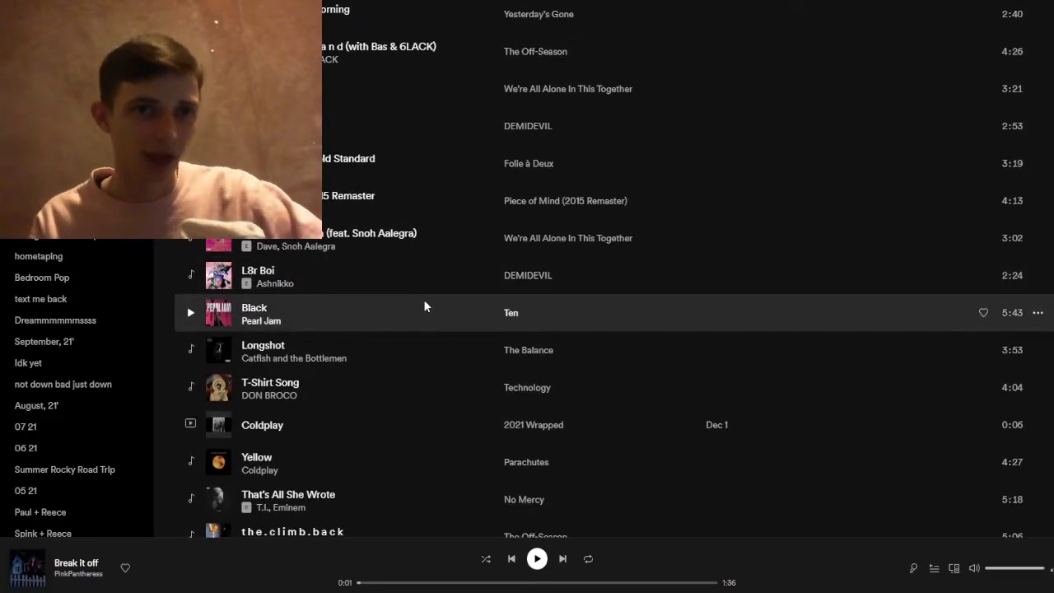
pyautogui.scroll(-1, 423, 298)
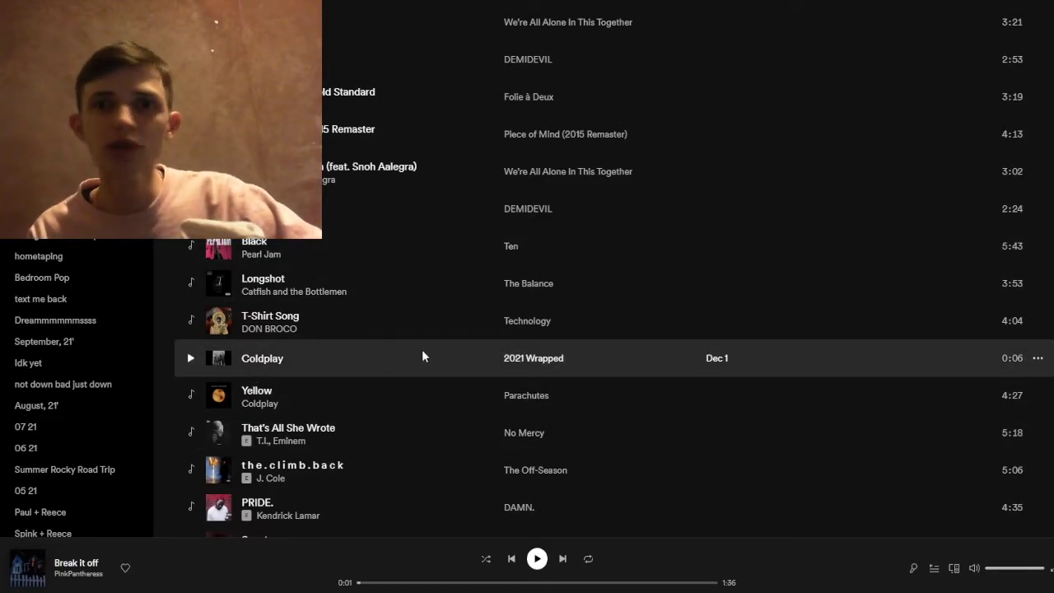
pyautogui.scroll(-1, 450, 349)
pyautogui.scroll(-3, 450, 348)
pyautogui.scroll(1, 449, 349)
pyautogui.scroll(1, 449, 349)
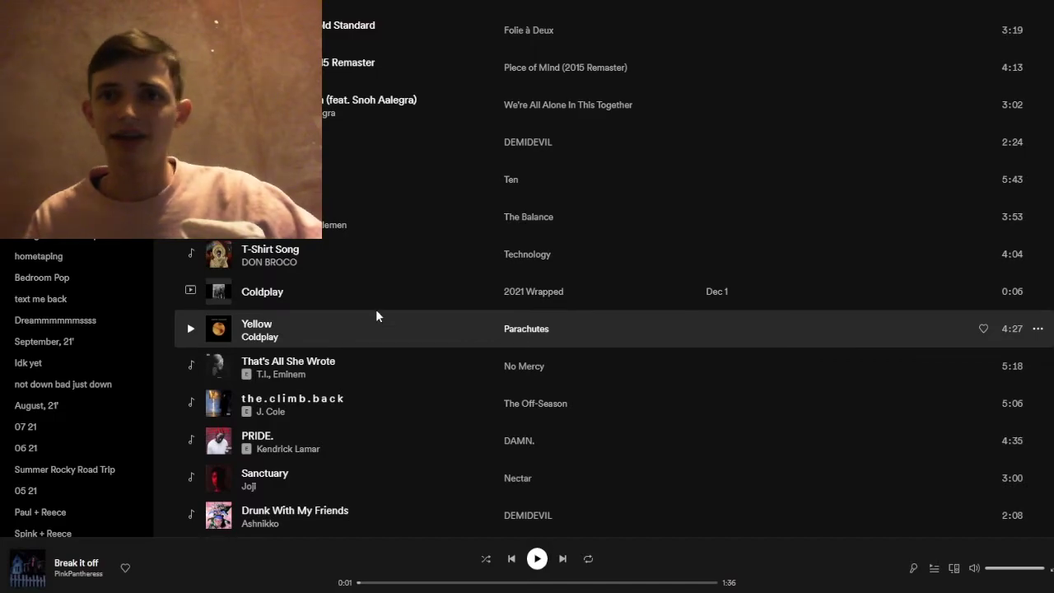
pyautogui.scroll(-1, 369, 285)
pyautogui.scroll(-1, 412, 241)
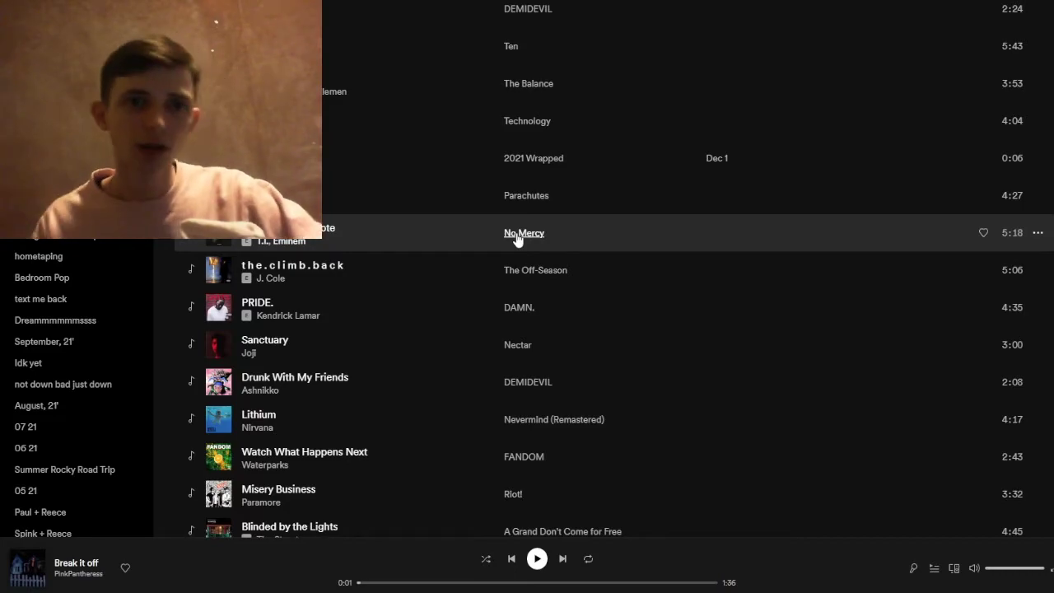
pyautogui.scroll(-2, 431, 399)
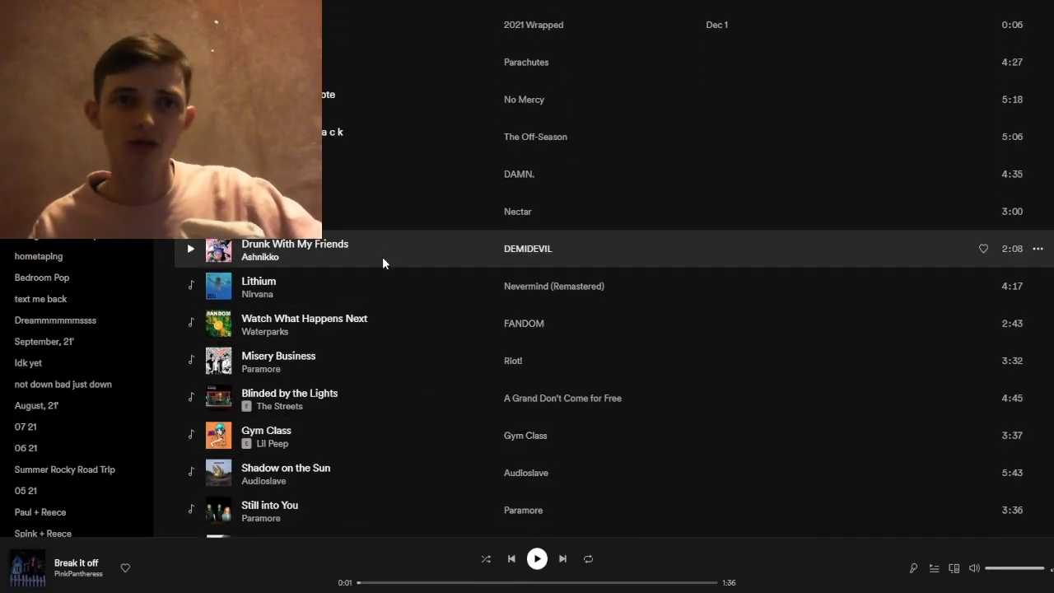
pyautogui.scroll(-1, 427, 318)
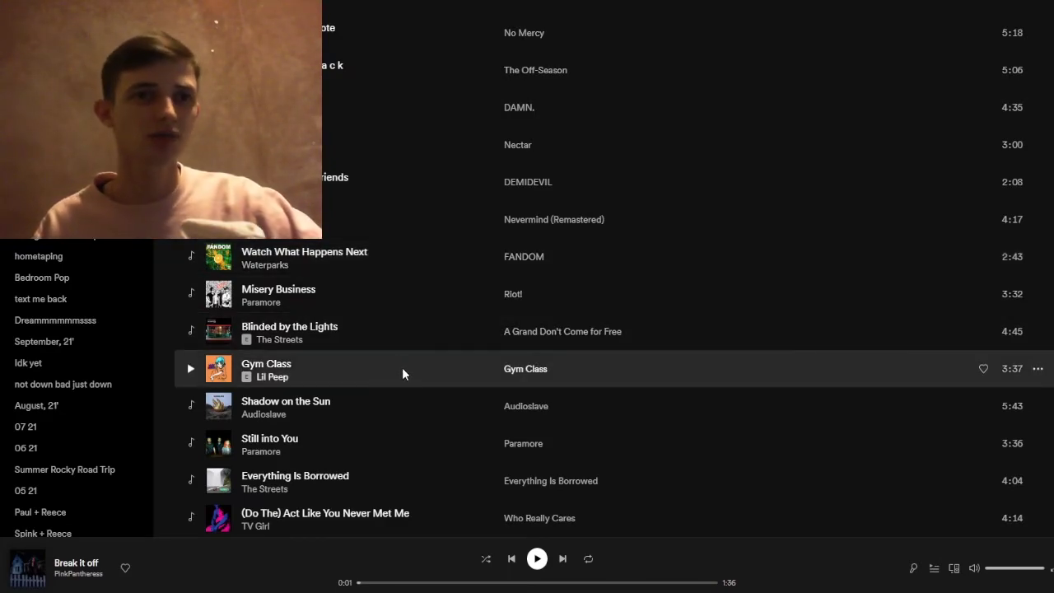
pyautogui.scroll(-1, 385, 324)
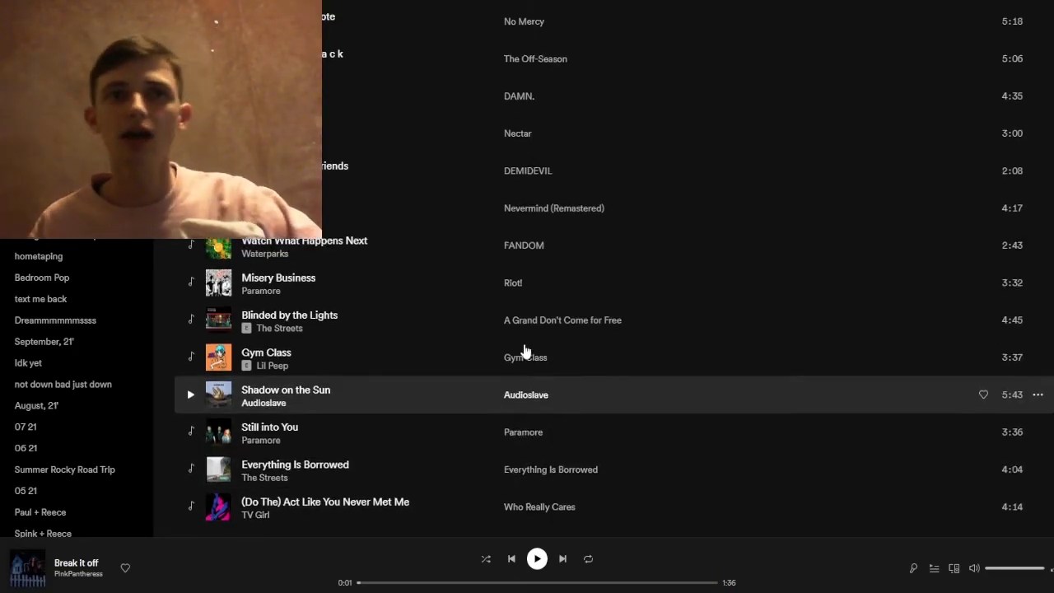
pyautogui.scroll(-10, 484, 361)
pyautogui.scroll(5, 487, 362)
pyautogui.scroll(5, 493, 364)
pyautogui.scroll(5, 498, 359)
pyautogui.scroll(3, 500, 362)
pyautogui.scroll(5, 494, 368)
pyautogui.scroll(5, 494, 375)
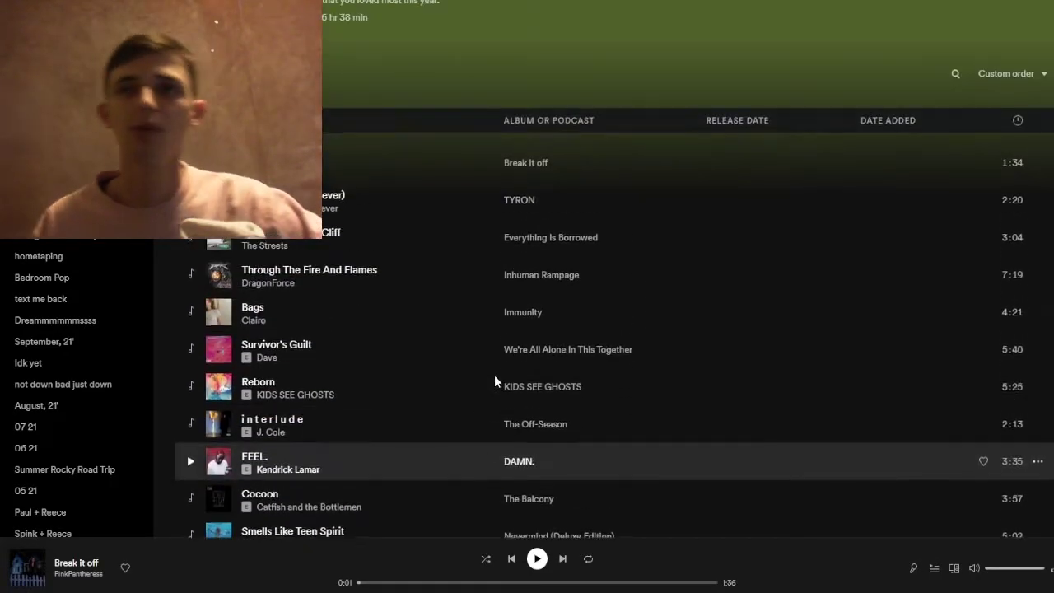
pyautogui.scroll(5, 496, 373)
pyautogui.scroll(-8, 456, 235)
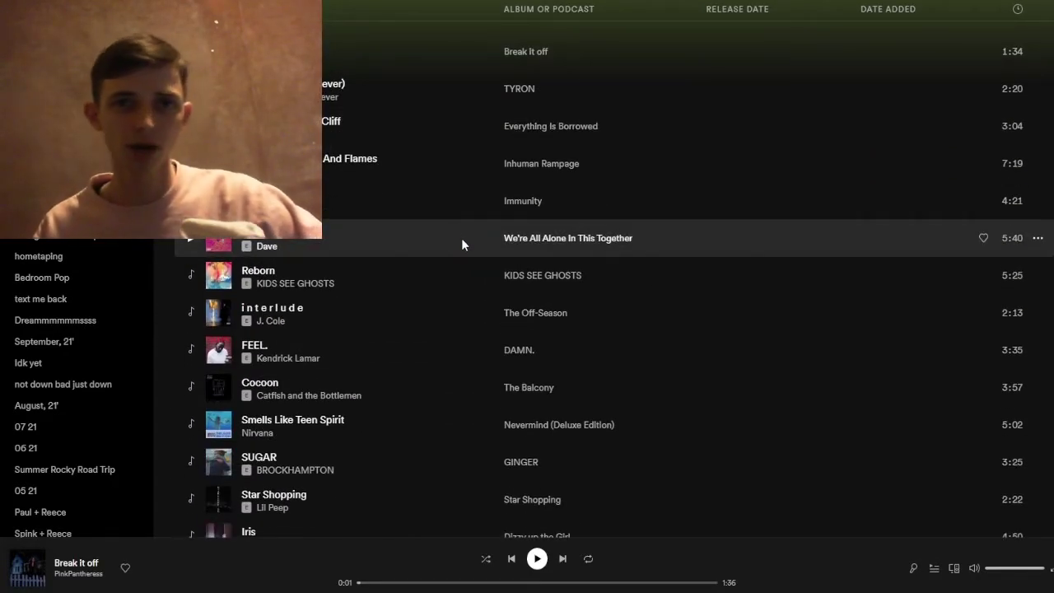
pyautogui.scroll(-8, 462, 239)
pyautogui.scroll(-5, 493, 327)
pyautogui.scroll(-8, 491, 330)
pyautogui.scroll(-8, 493, 332)
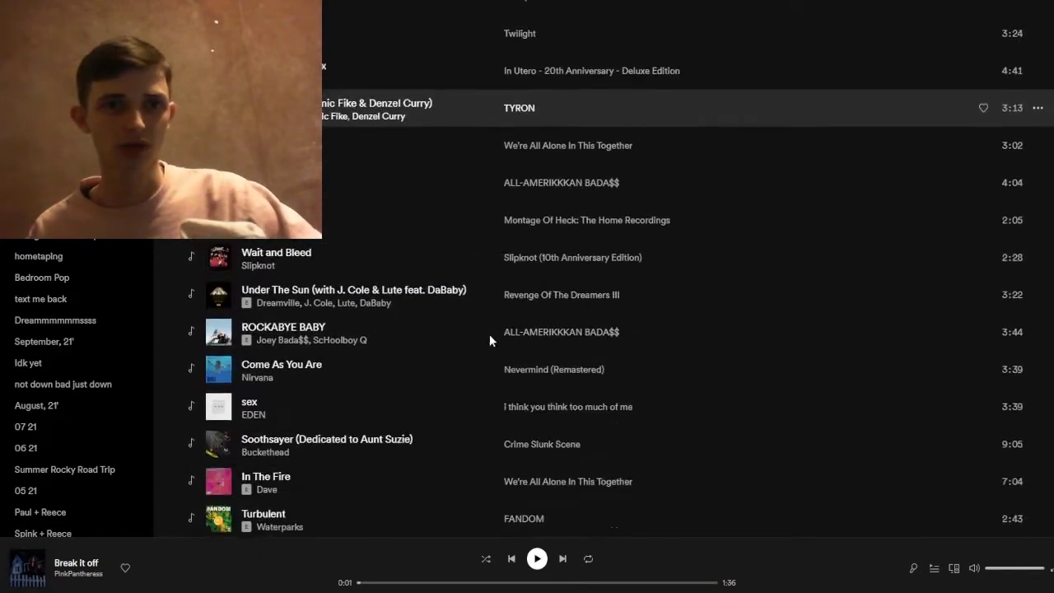
pyautogui.scroll(-8, 487, 334)
pyautogui.scroll(-5, 463, 337)
pyautogui.scroll(-6, 464, 337)
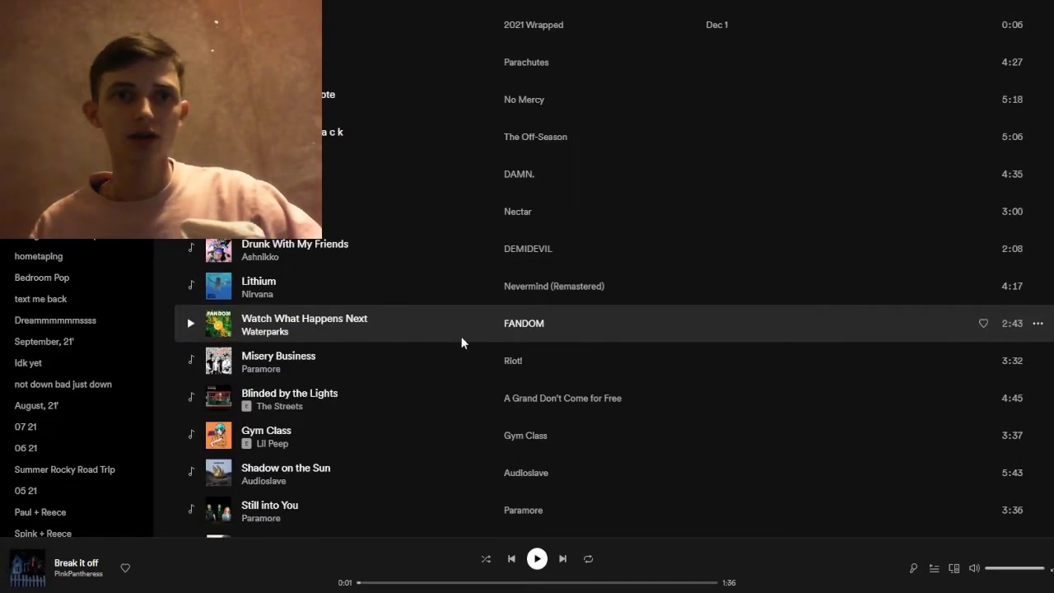
pyautogui.scroll(-2, 462, 340)
pyautogui.scroll(-1, 461, 337)
pyautogui.scroll(-8, 464, 344)
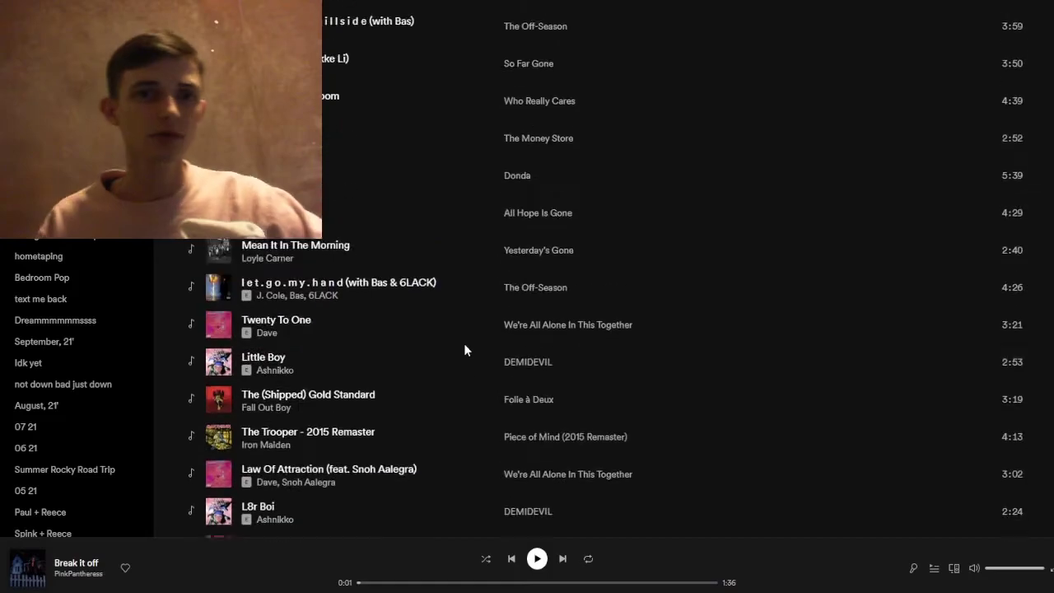
pyautogui.scroll(-8, 463, 343)
pyautogui.scroll(8, 463, 342)
pyautogui.scroll(8, 472, 334)
pyautogui.scroll(8, 470, 337)
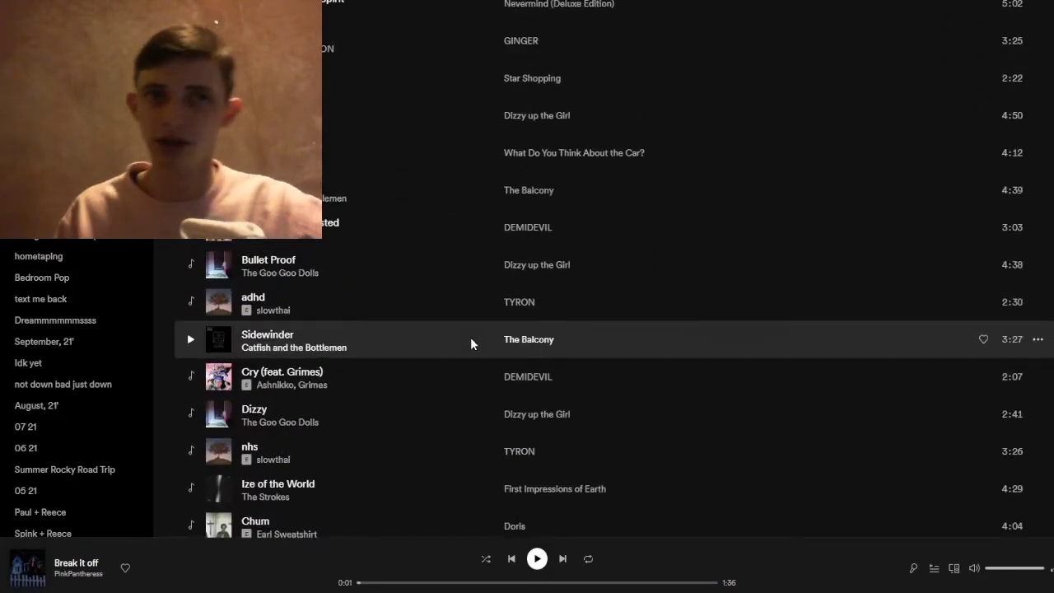
pyautogui.scroll(8, 470, 337)
pyautogui.scroll(3, 470, 337)
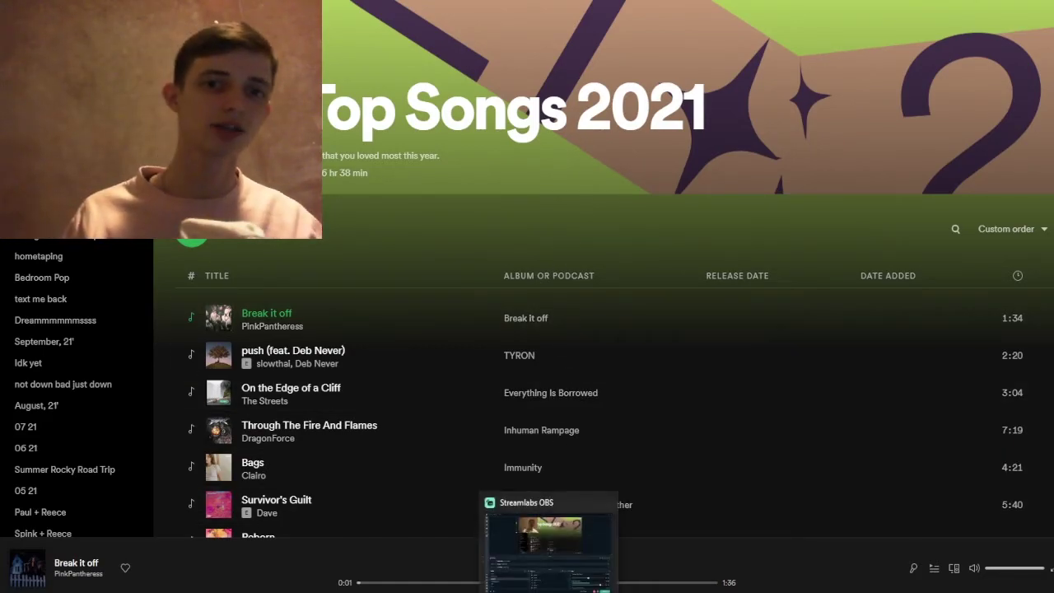
# Step: Bring Streamlabs OBS to the front from the taskbar, leaving the Spotify playlist
pyautogui.click(543, 543)
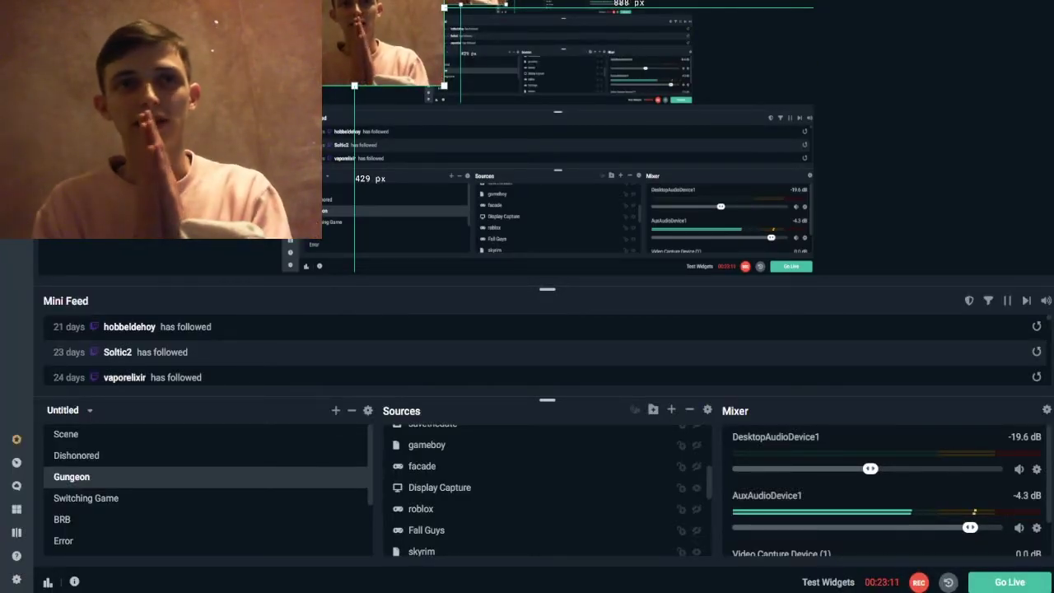